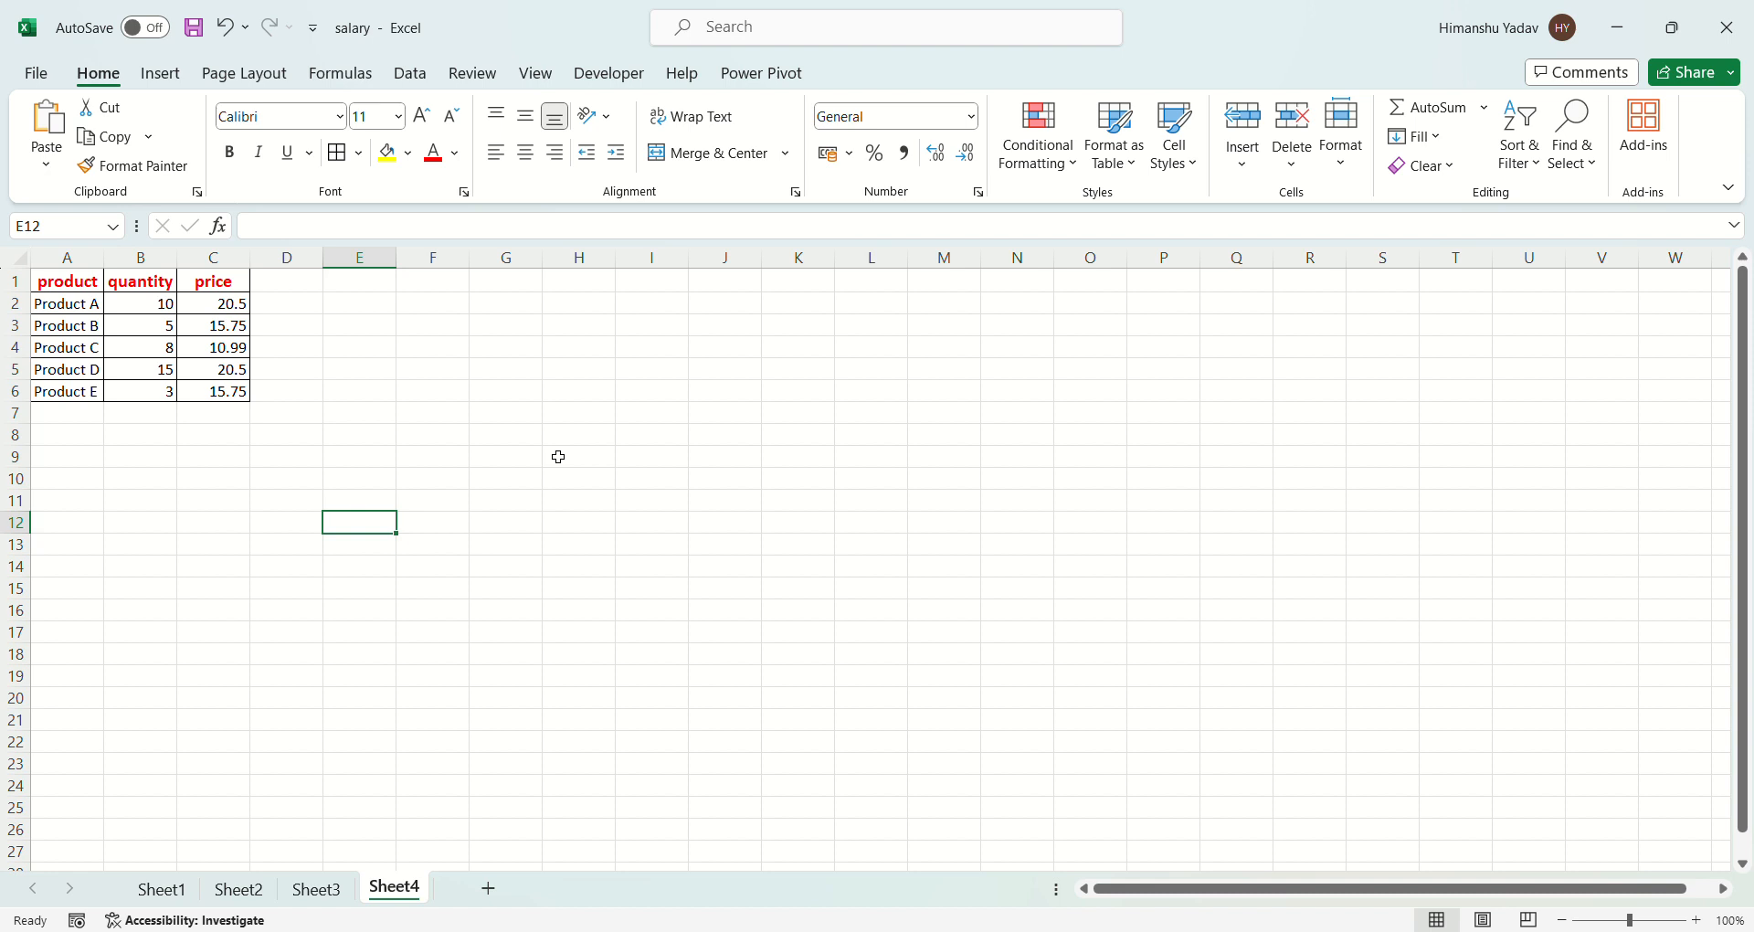
- Enter the label VLOOKUP in cell E12
{"action": "type", "text": "VLOO"}
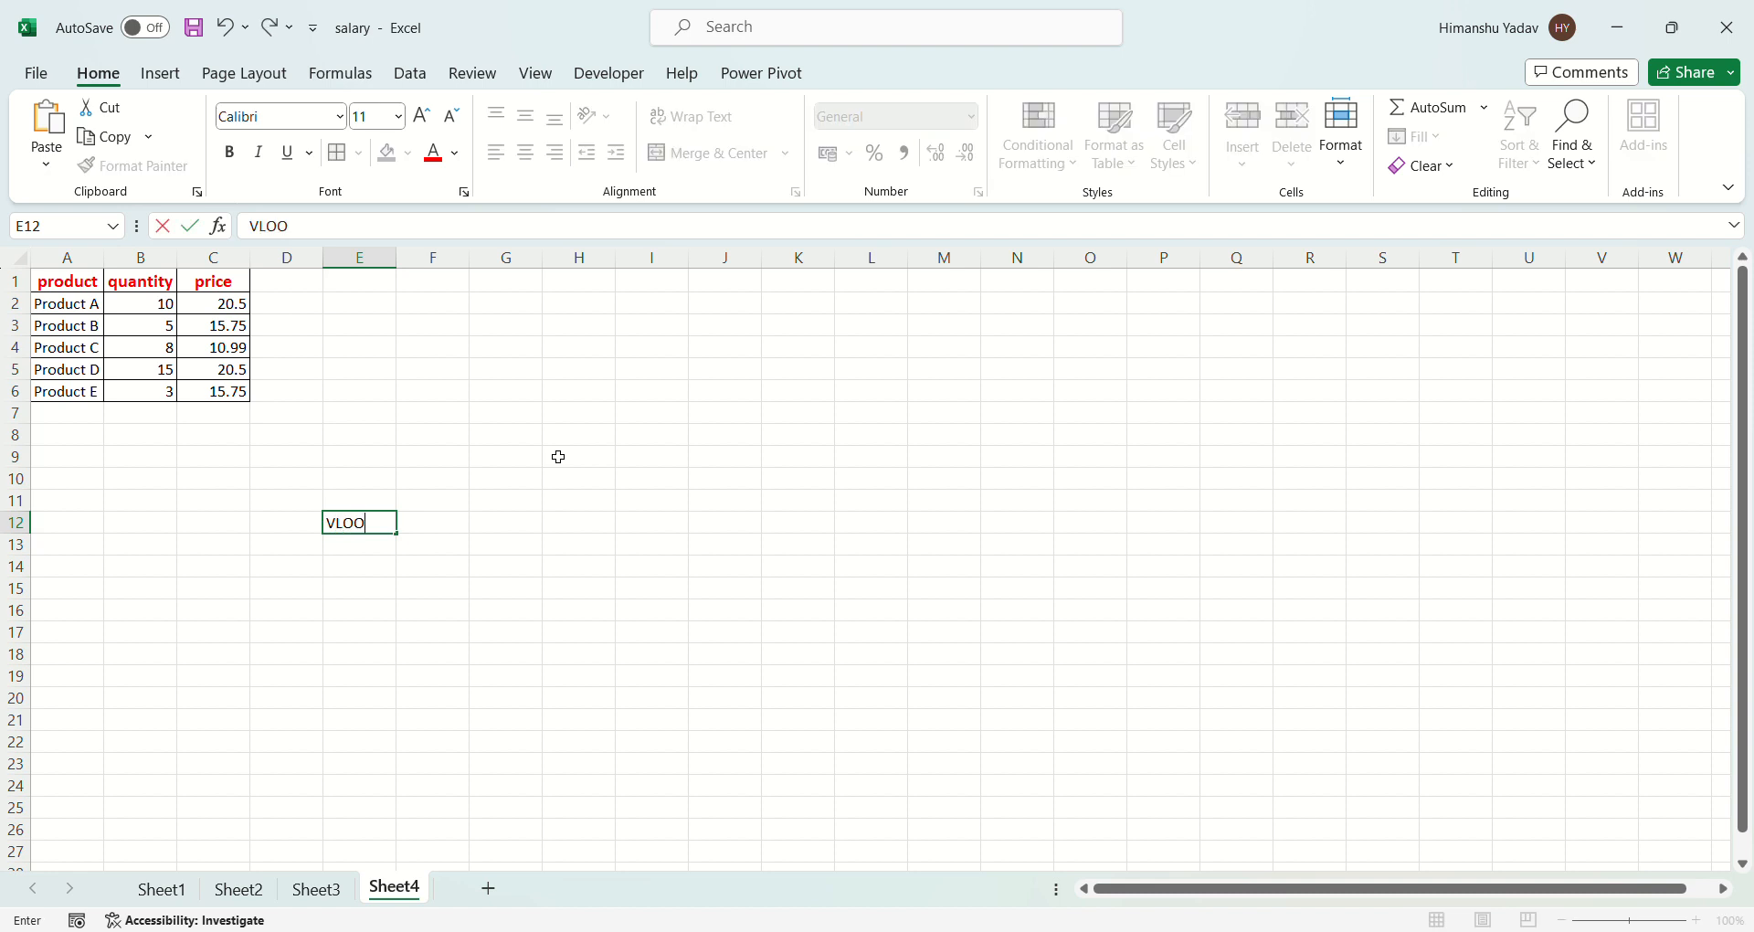
{"action": "type", "text": "KUP"}
{"action": "left_click", "coordinate": [362, 478]}
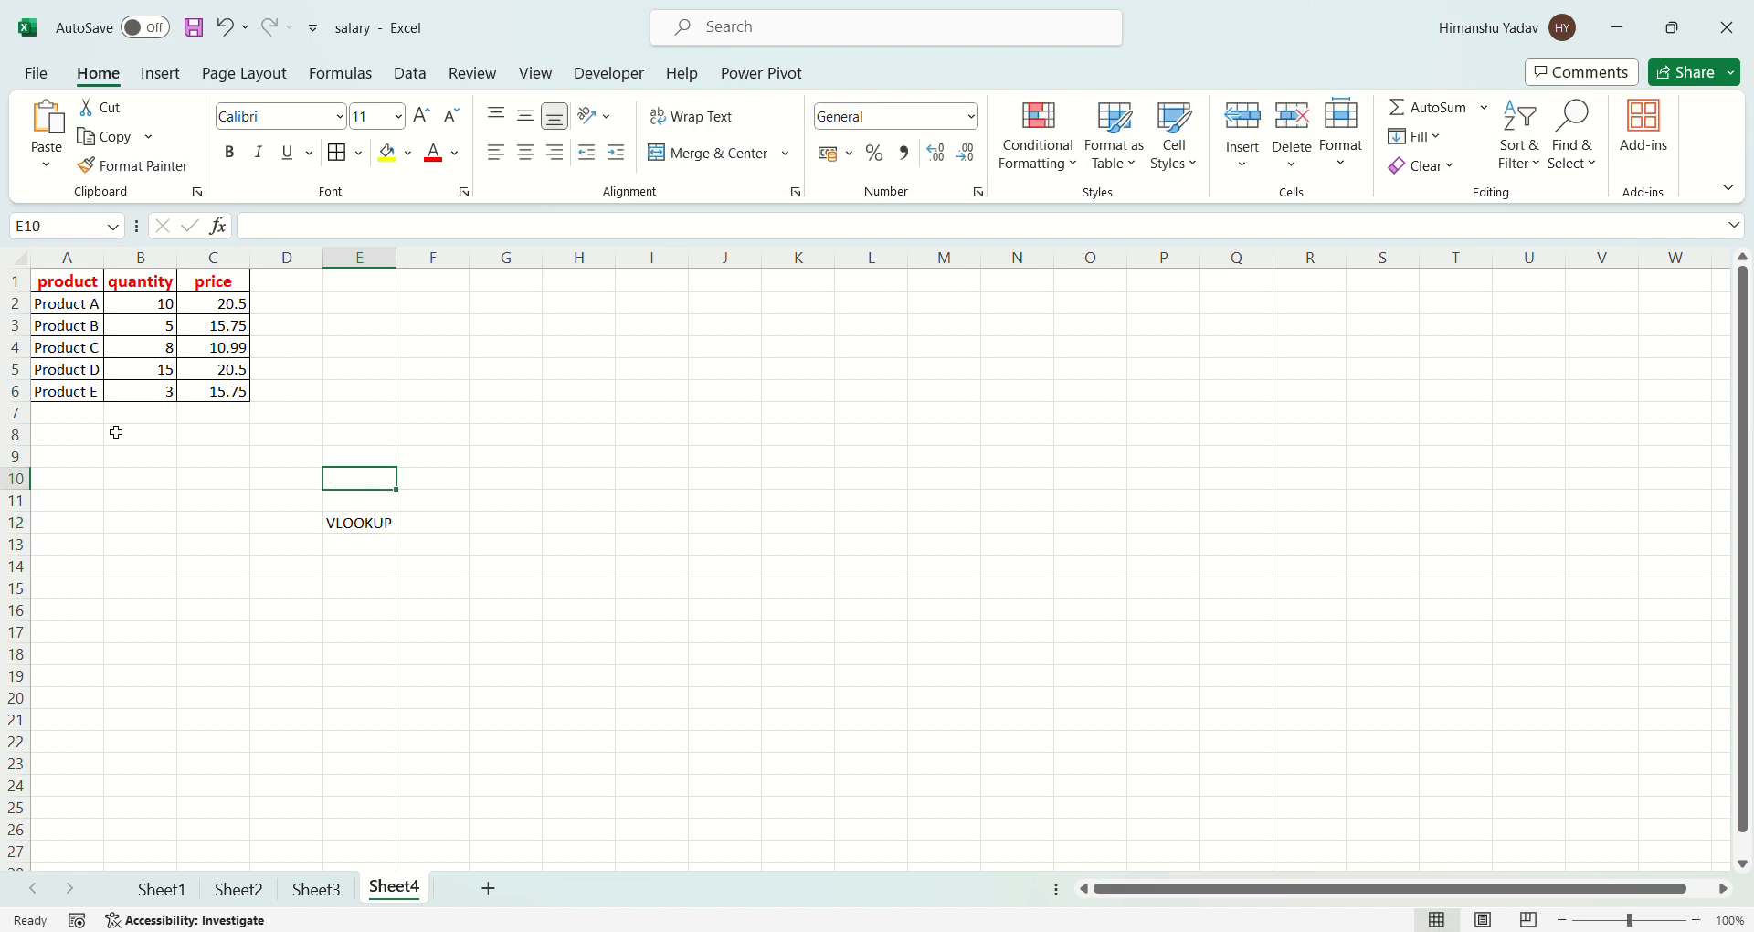
- Examine the product, quantity and price headers and the product rows of the table
{"action": "left_click", "coordinate": [65, 289]}
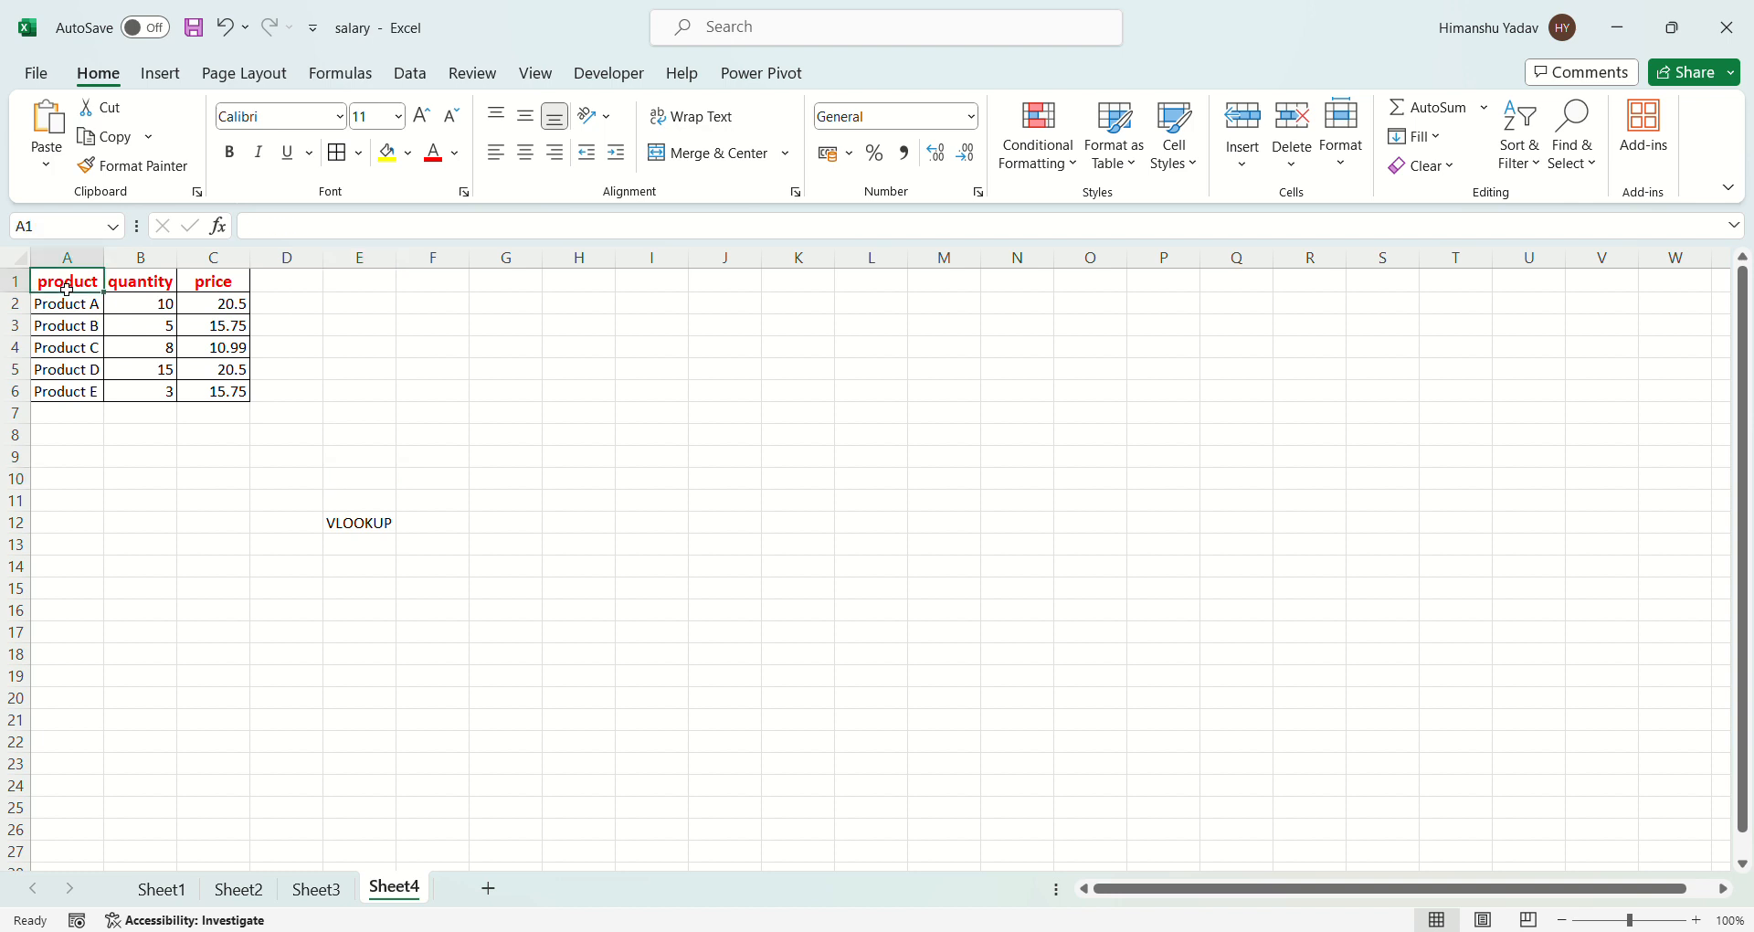
{"action": "key", "text": "Right"}
{"action": "key", "text": "Right"}
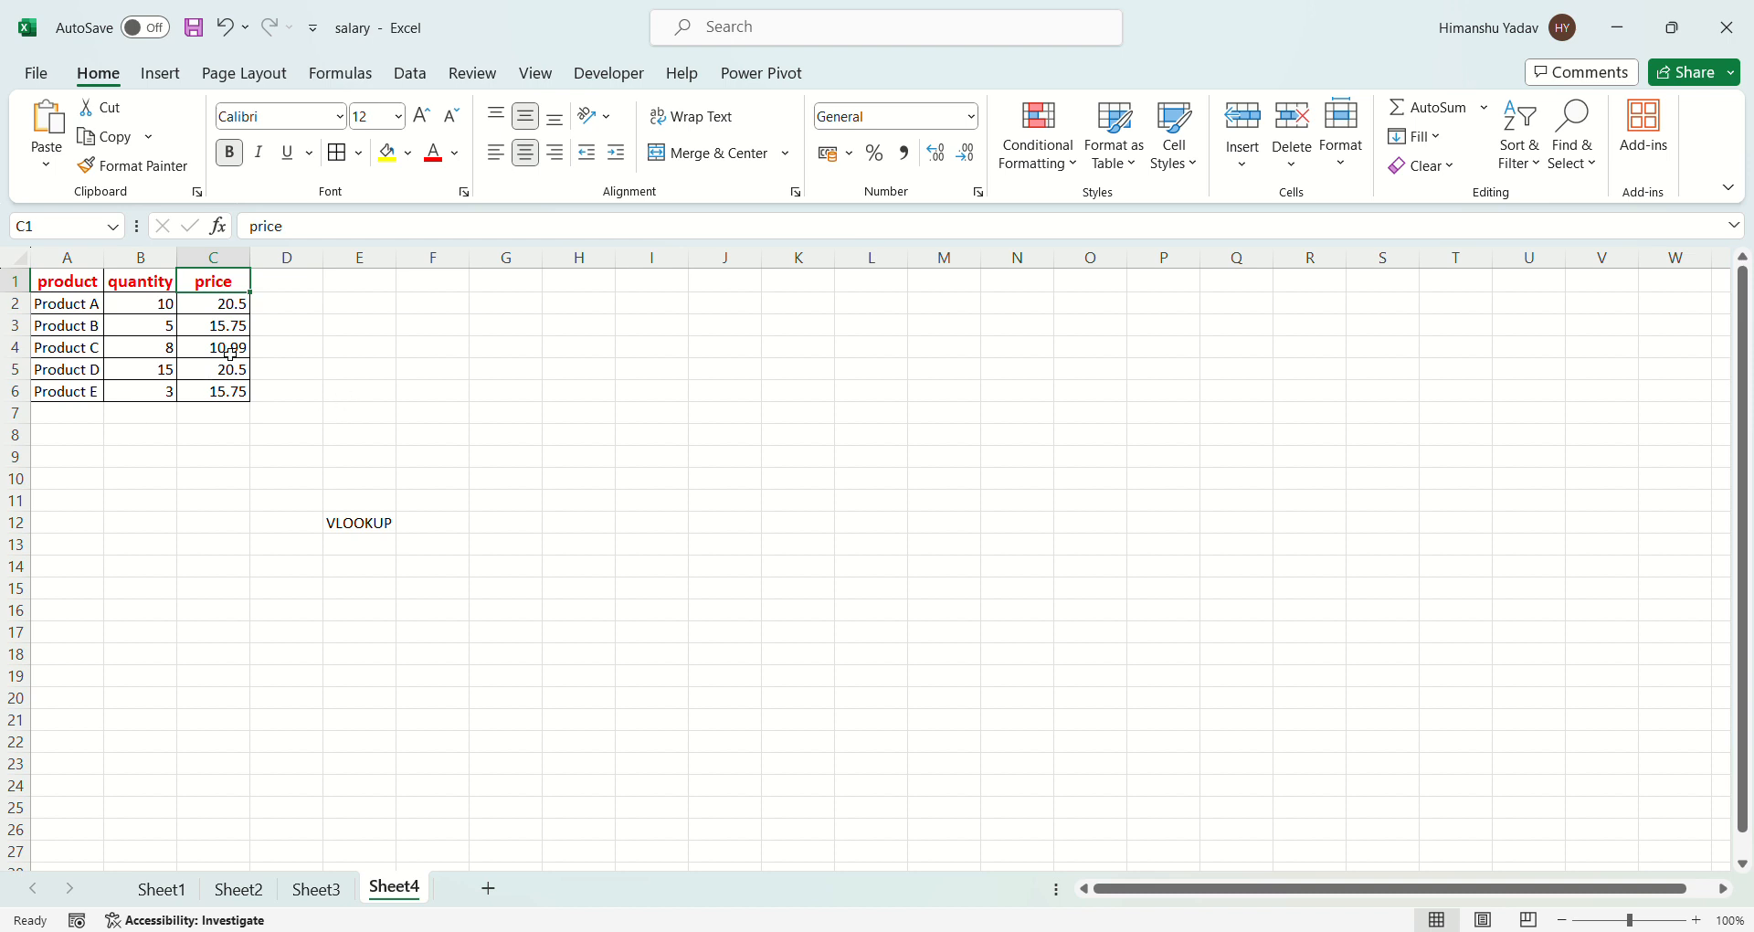
{"action": "left_click", "coordinate": [229, 353]}
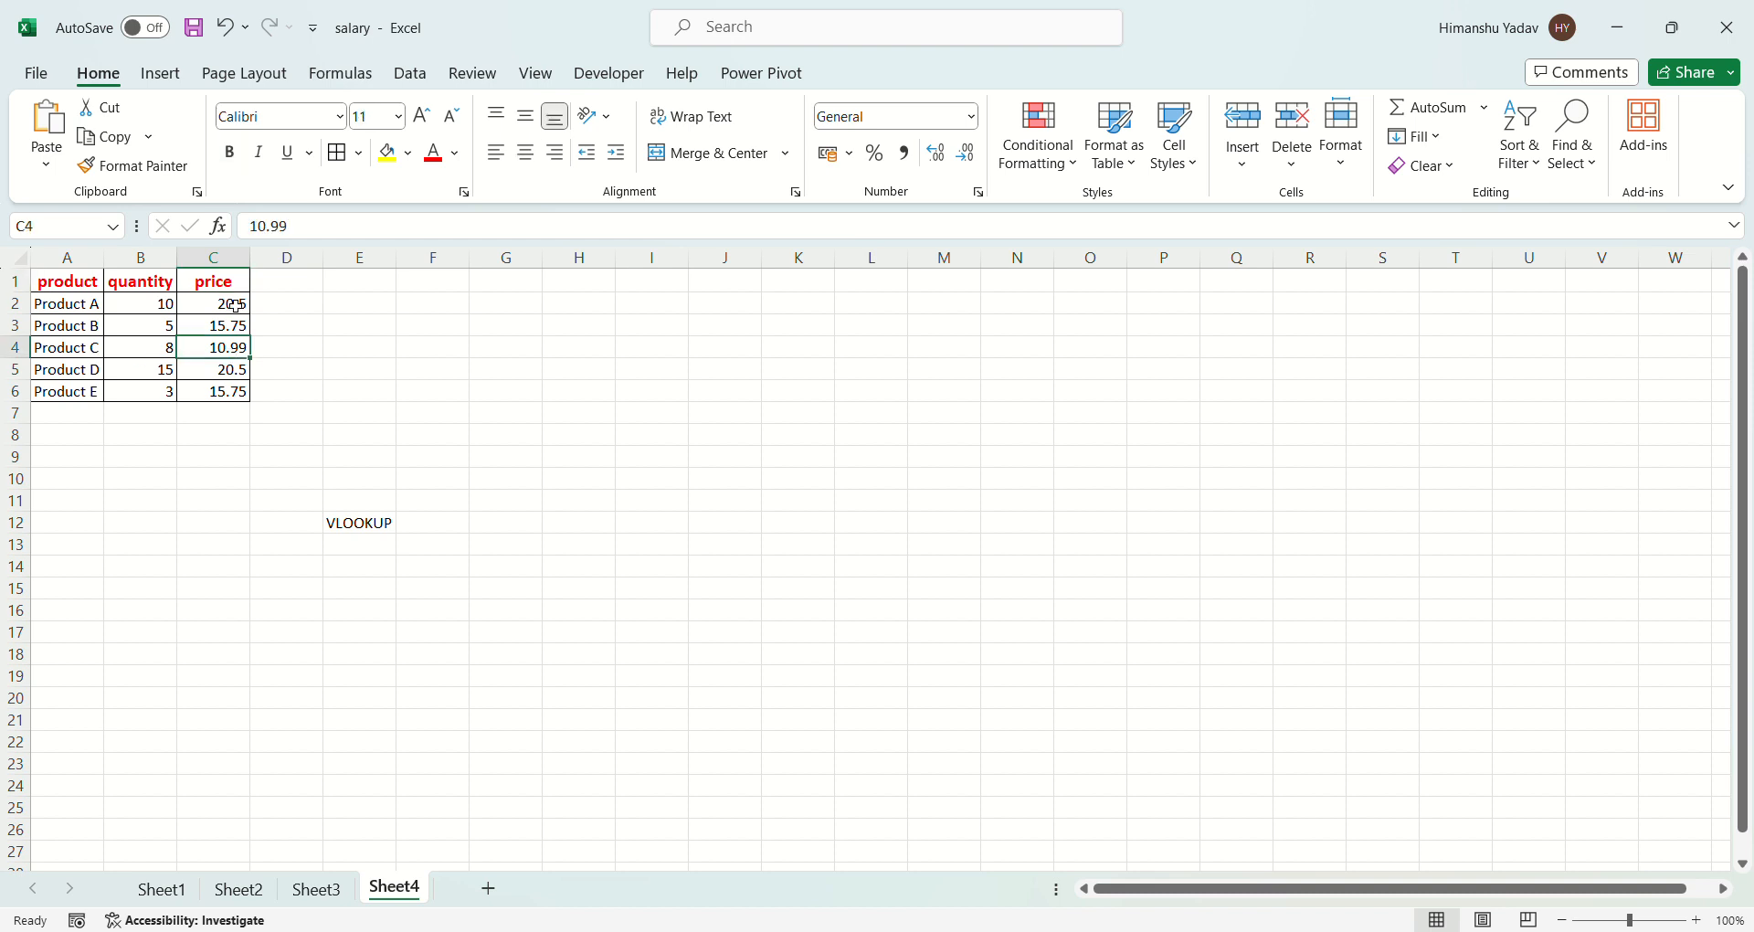
{"action": "left_click_drag", "start_coordinate": [235, 305], "coordinate": [90, 315]}
{"action": "left_click", "coordinate": [90, 312]}
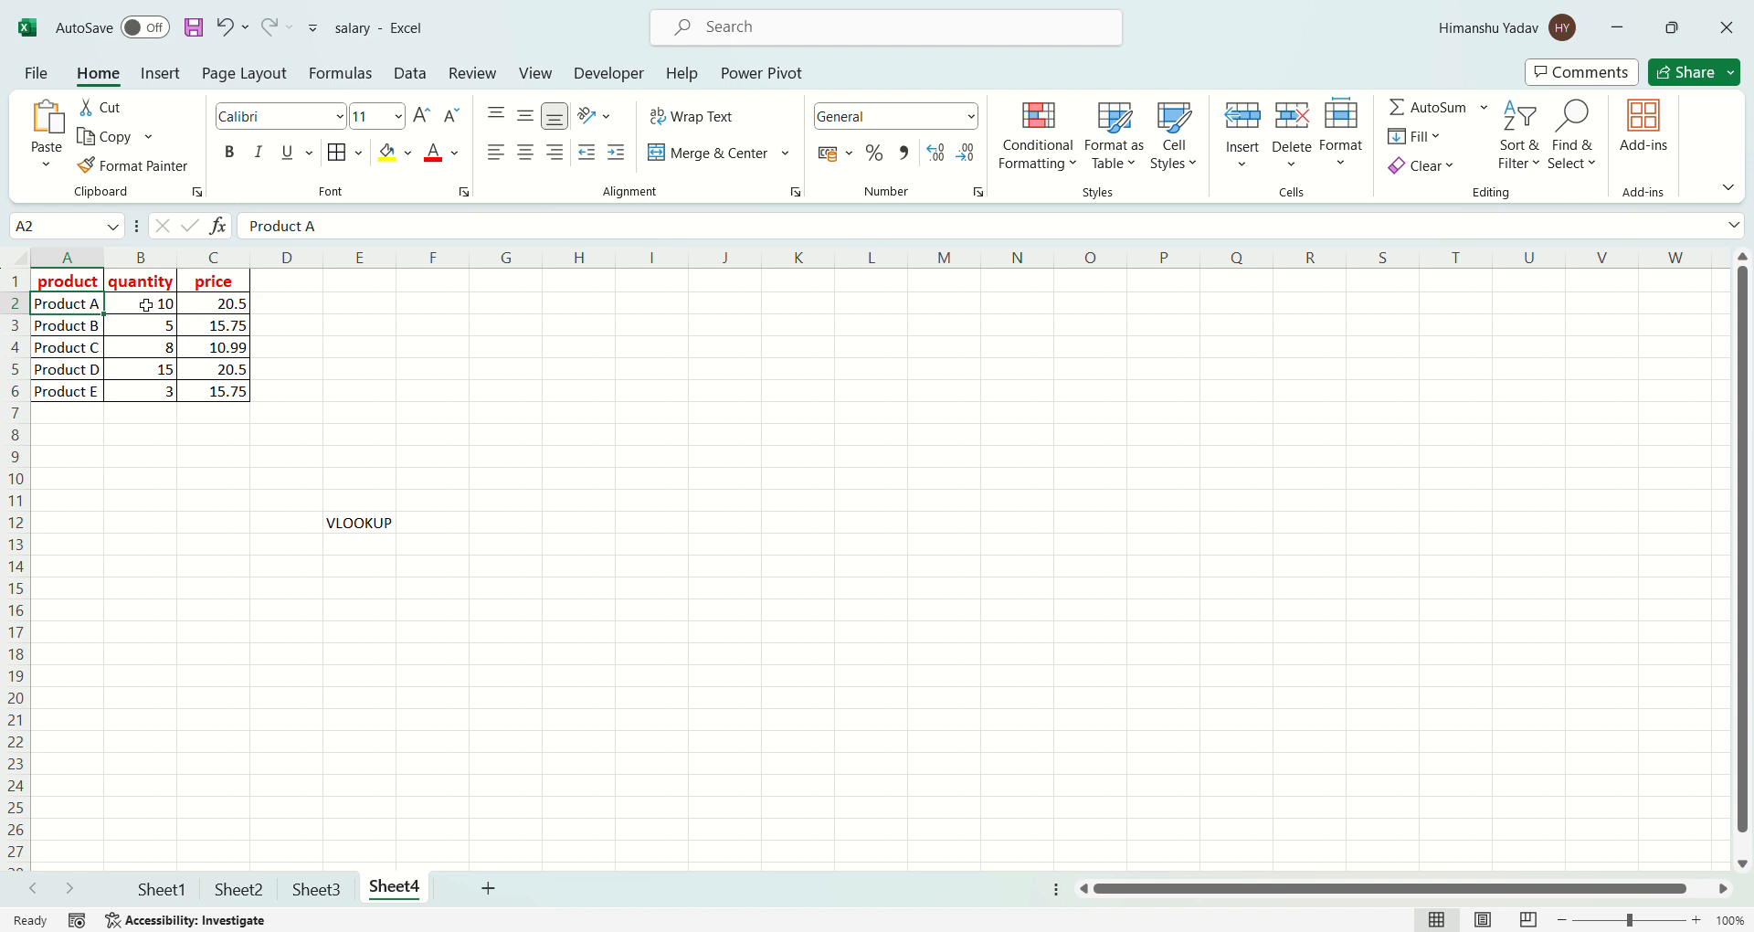
{"action": "left_click", "coordinate": [81, 376]}
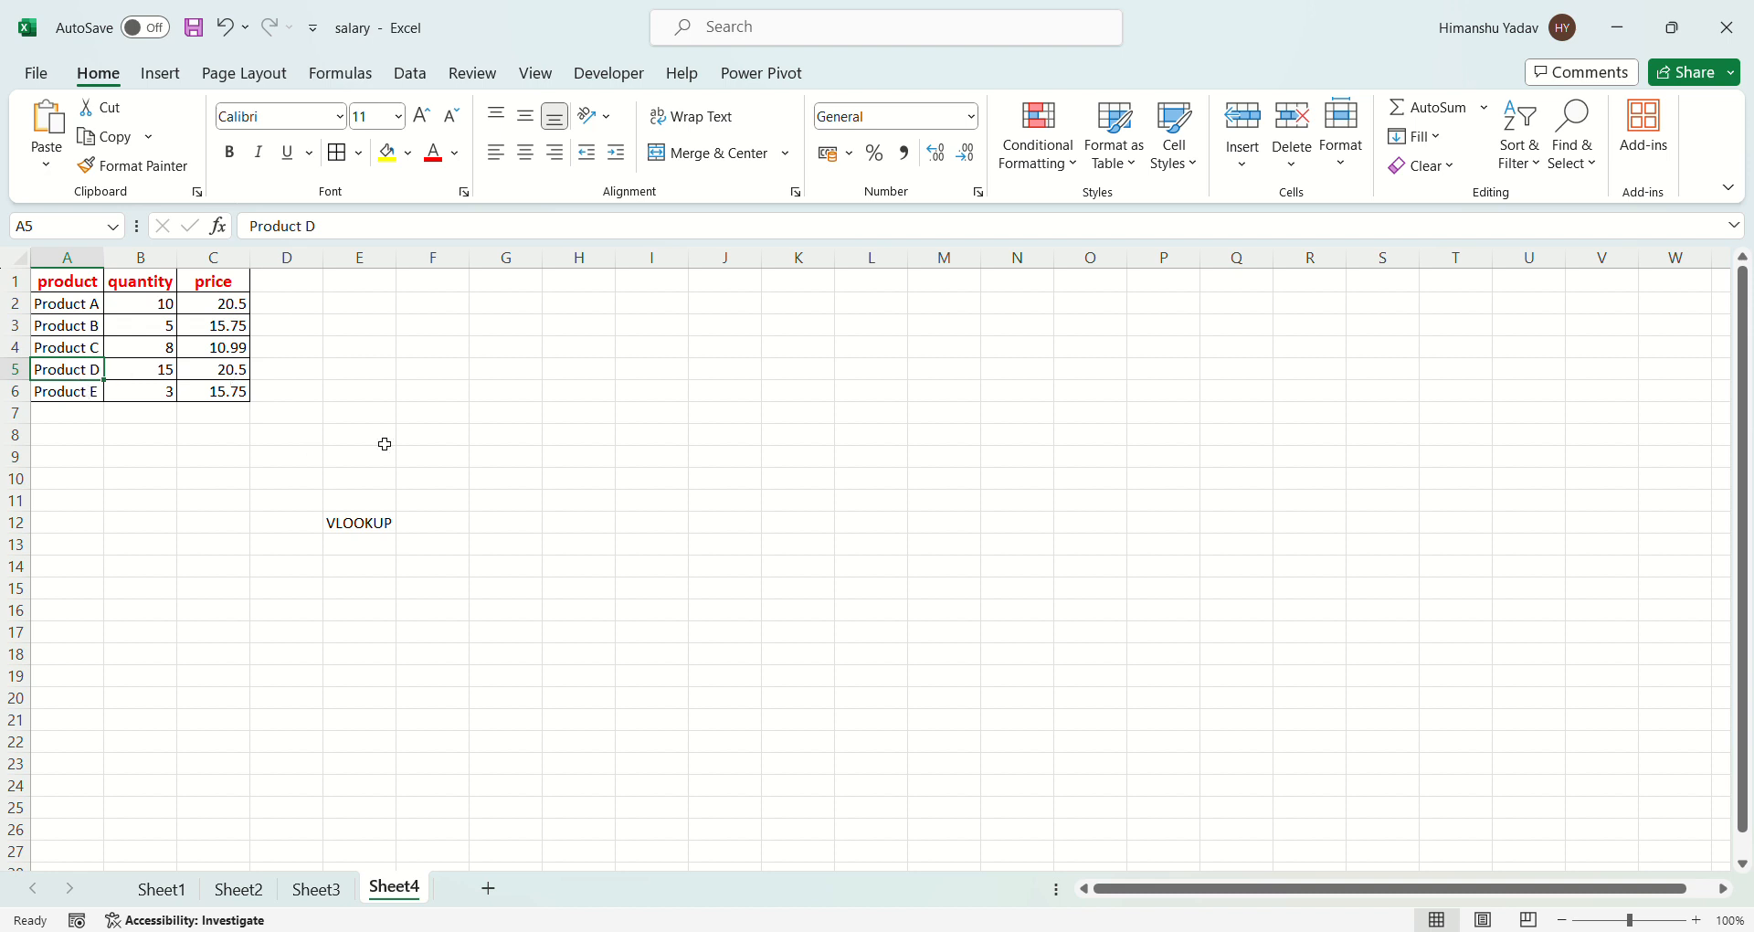
- Start a VLOOKUP formula in cell E3 with the Product B cell A3 as lookup value
{"action": "double_click", "coordinate": [365, 325]}
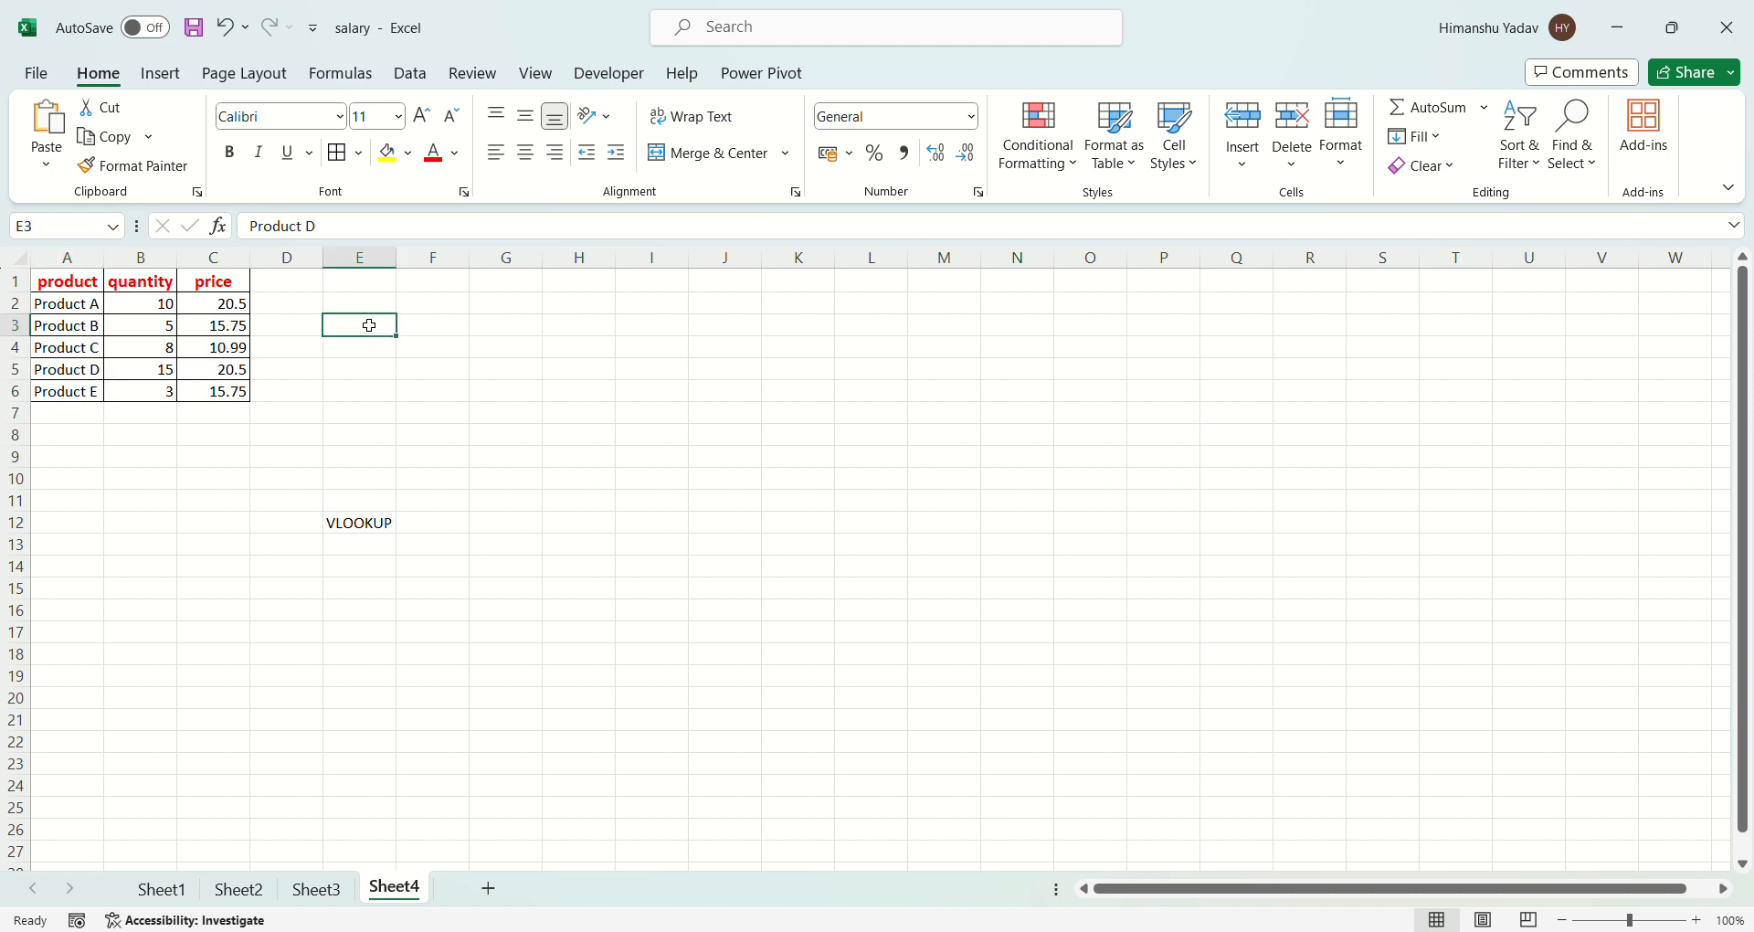
{"action": "type", "text": "="}
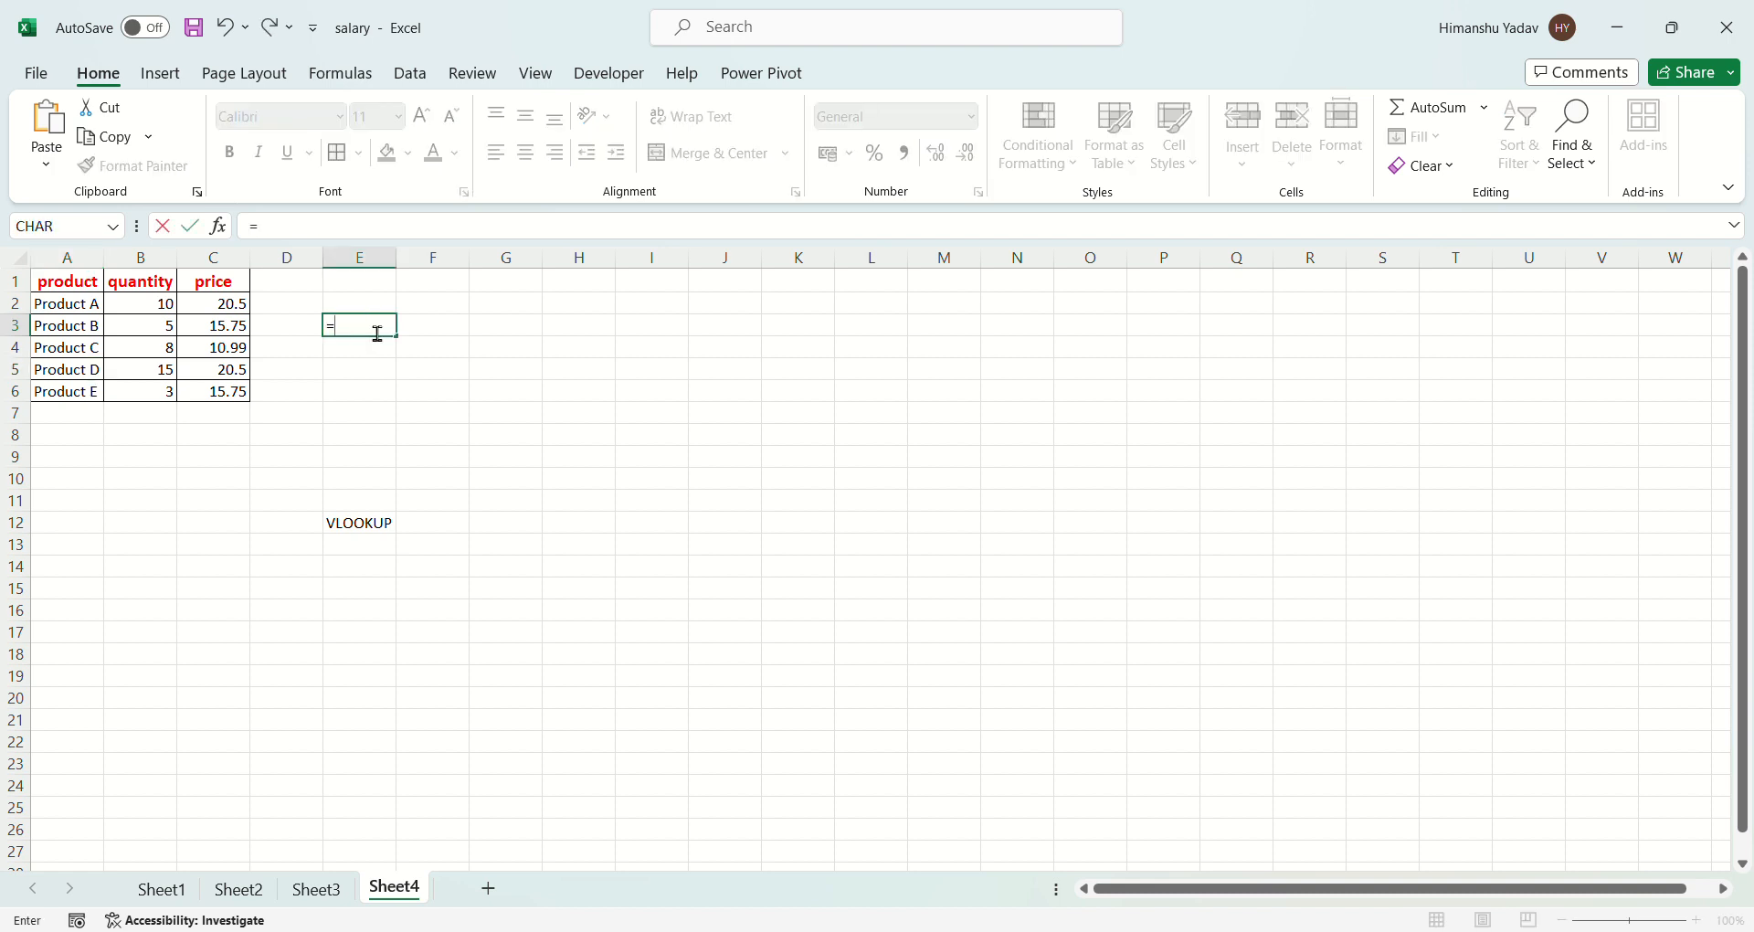
{"action": "type", "text": "VLL"}
{"action": "key", "text": "BackSpace"}
{"action": "key", "text": "Tab"}
{"action": "left_click", "coordinate": [381, 243]}
{"action": "left_click", "coordinate": [82, 326]}
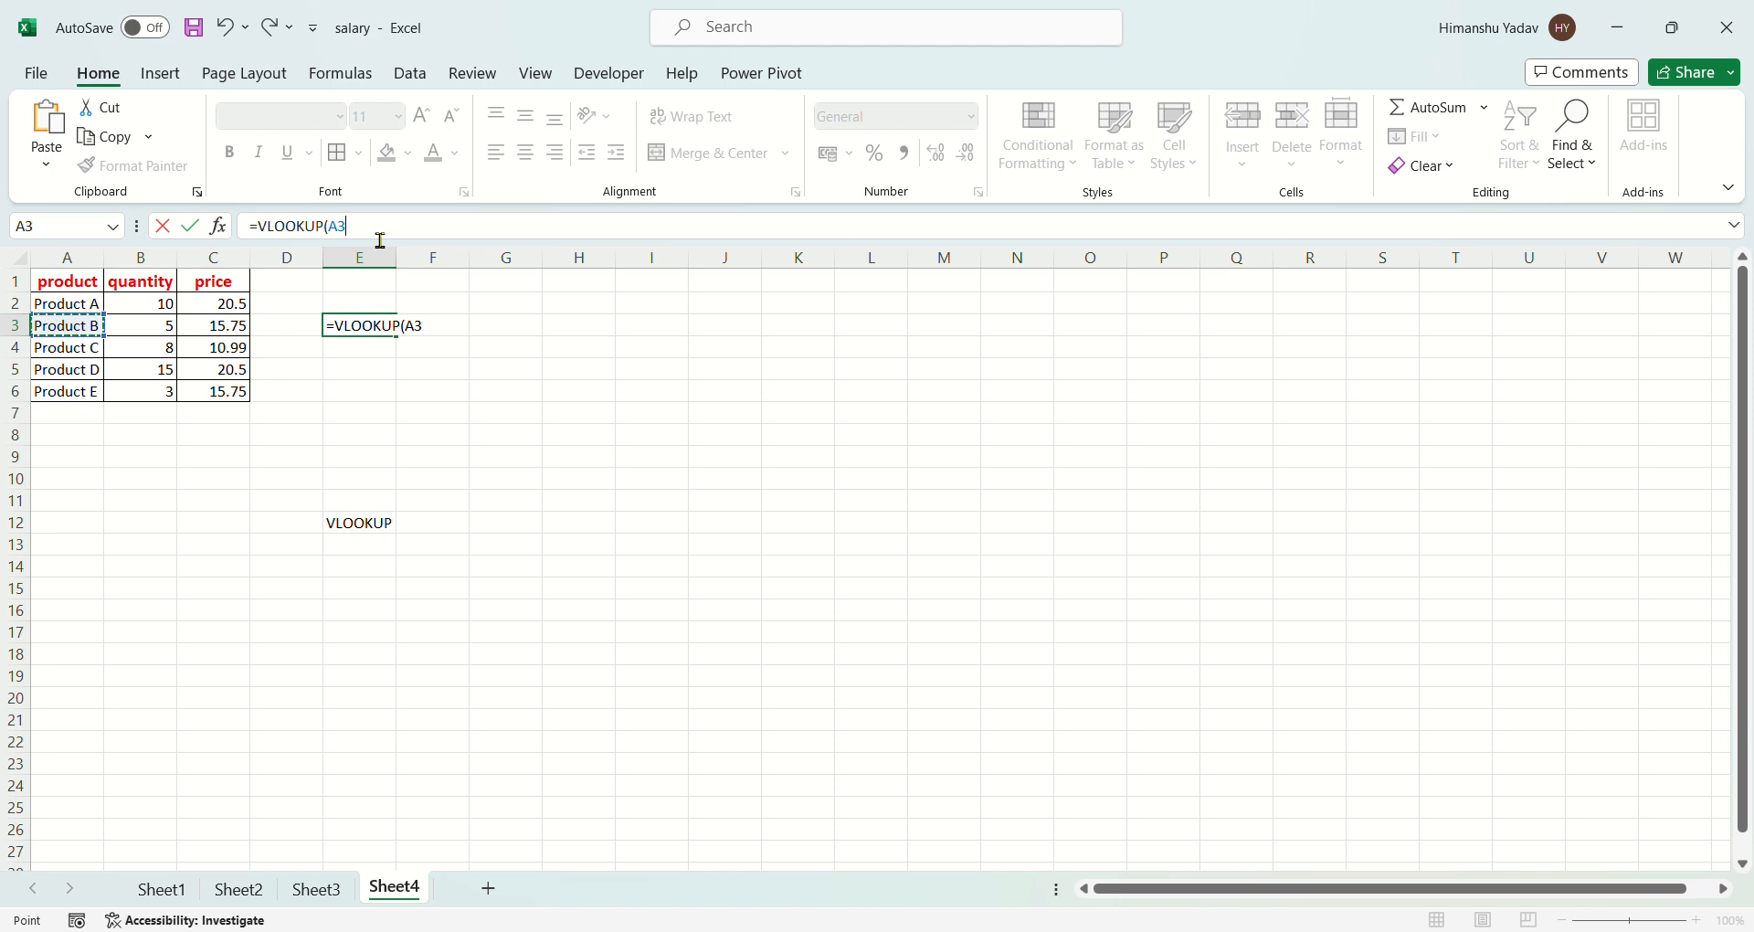
- Add the whole product table A1:C6 as the formula's table array
{"action": "type", "text": ","}
{"action": "left_click", "coordinate": [60, 284]}
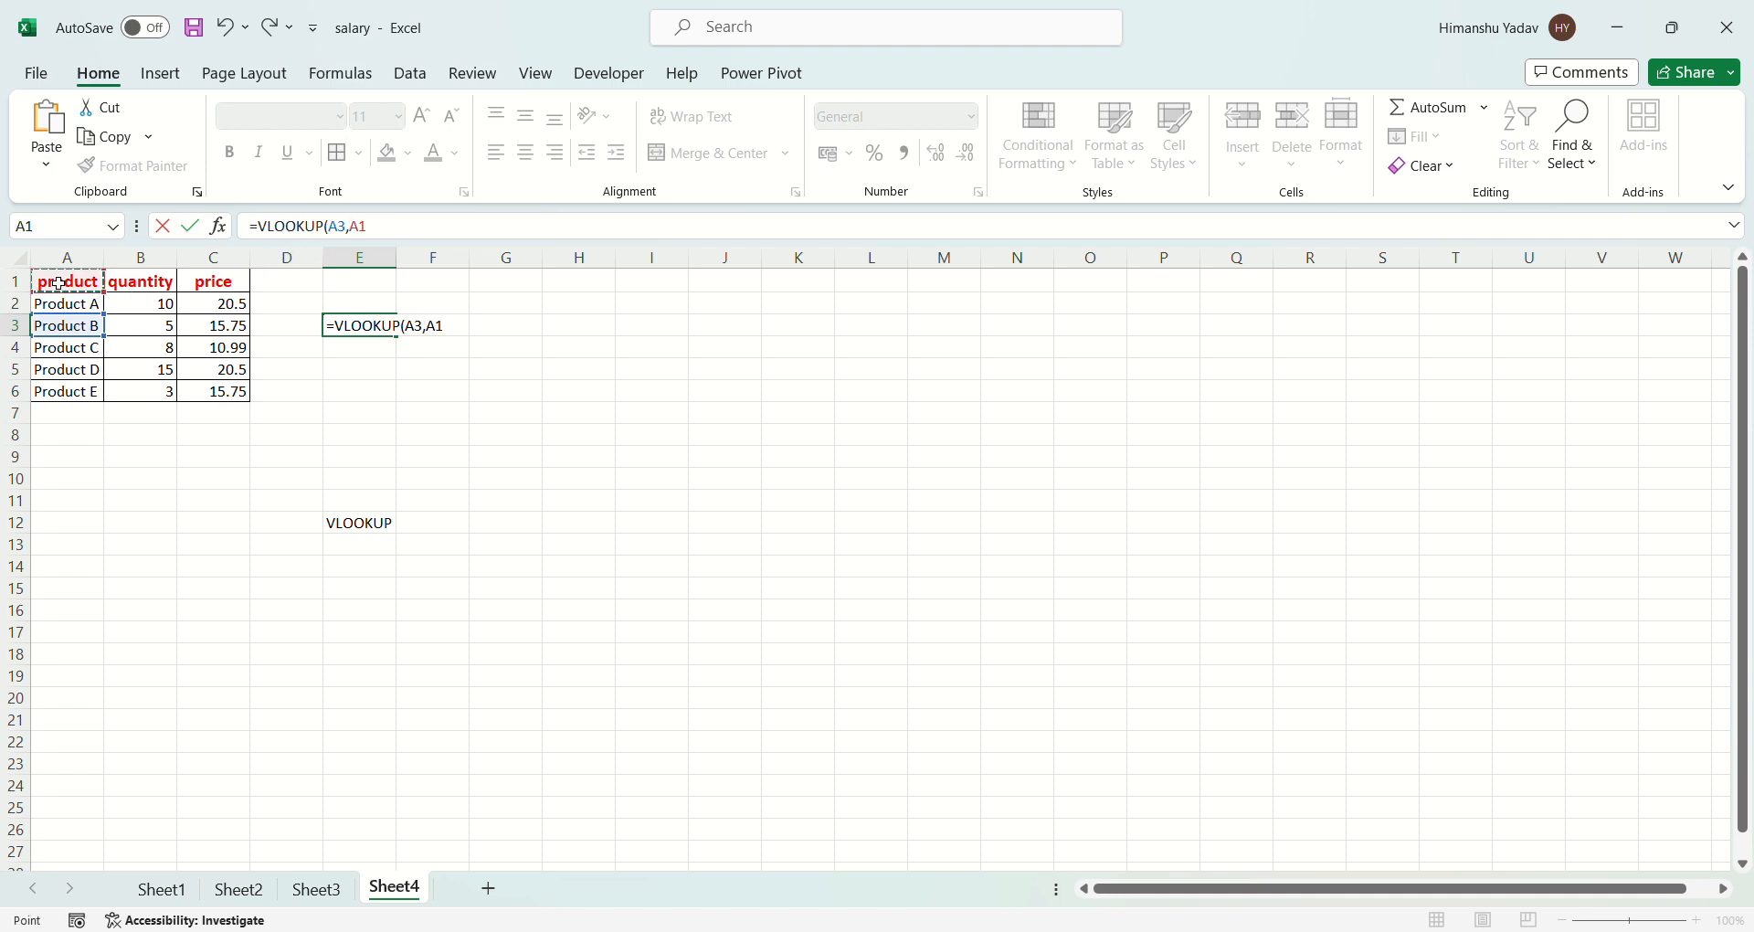
{"action": "left_click_drag", "start_coordinate": [60, 284], "coordinate": [213, 395]}
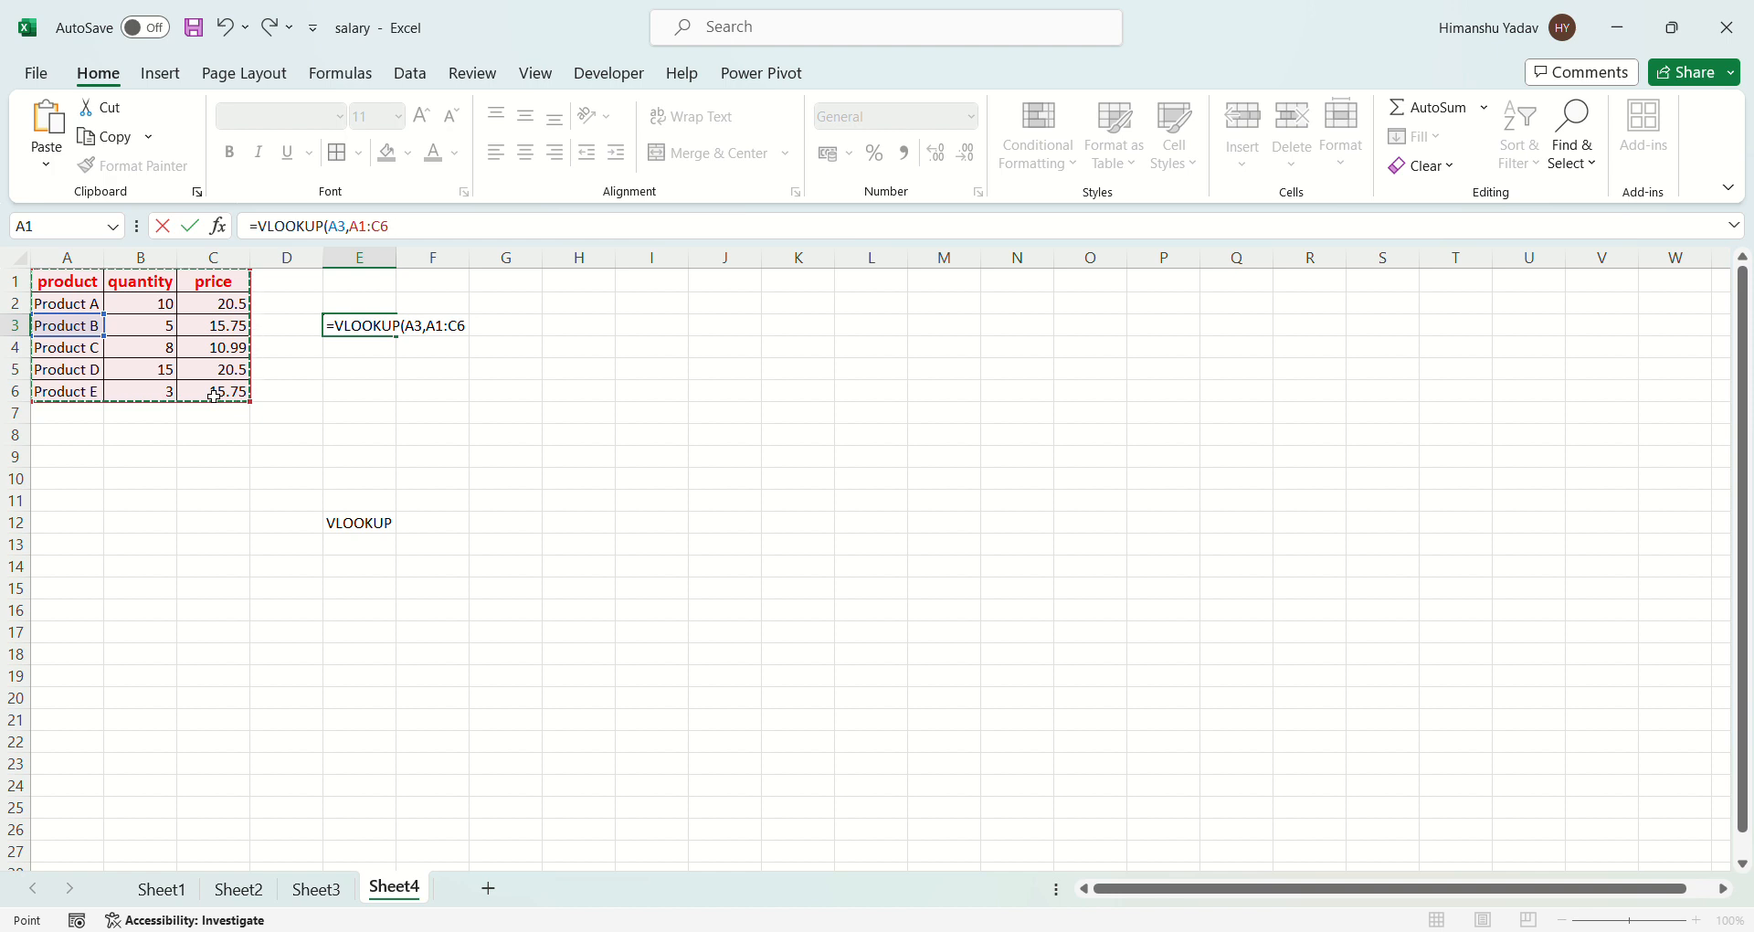
{"action": "type", "text": ","}
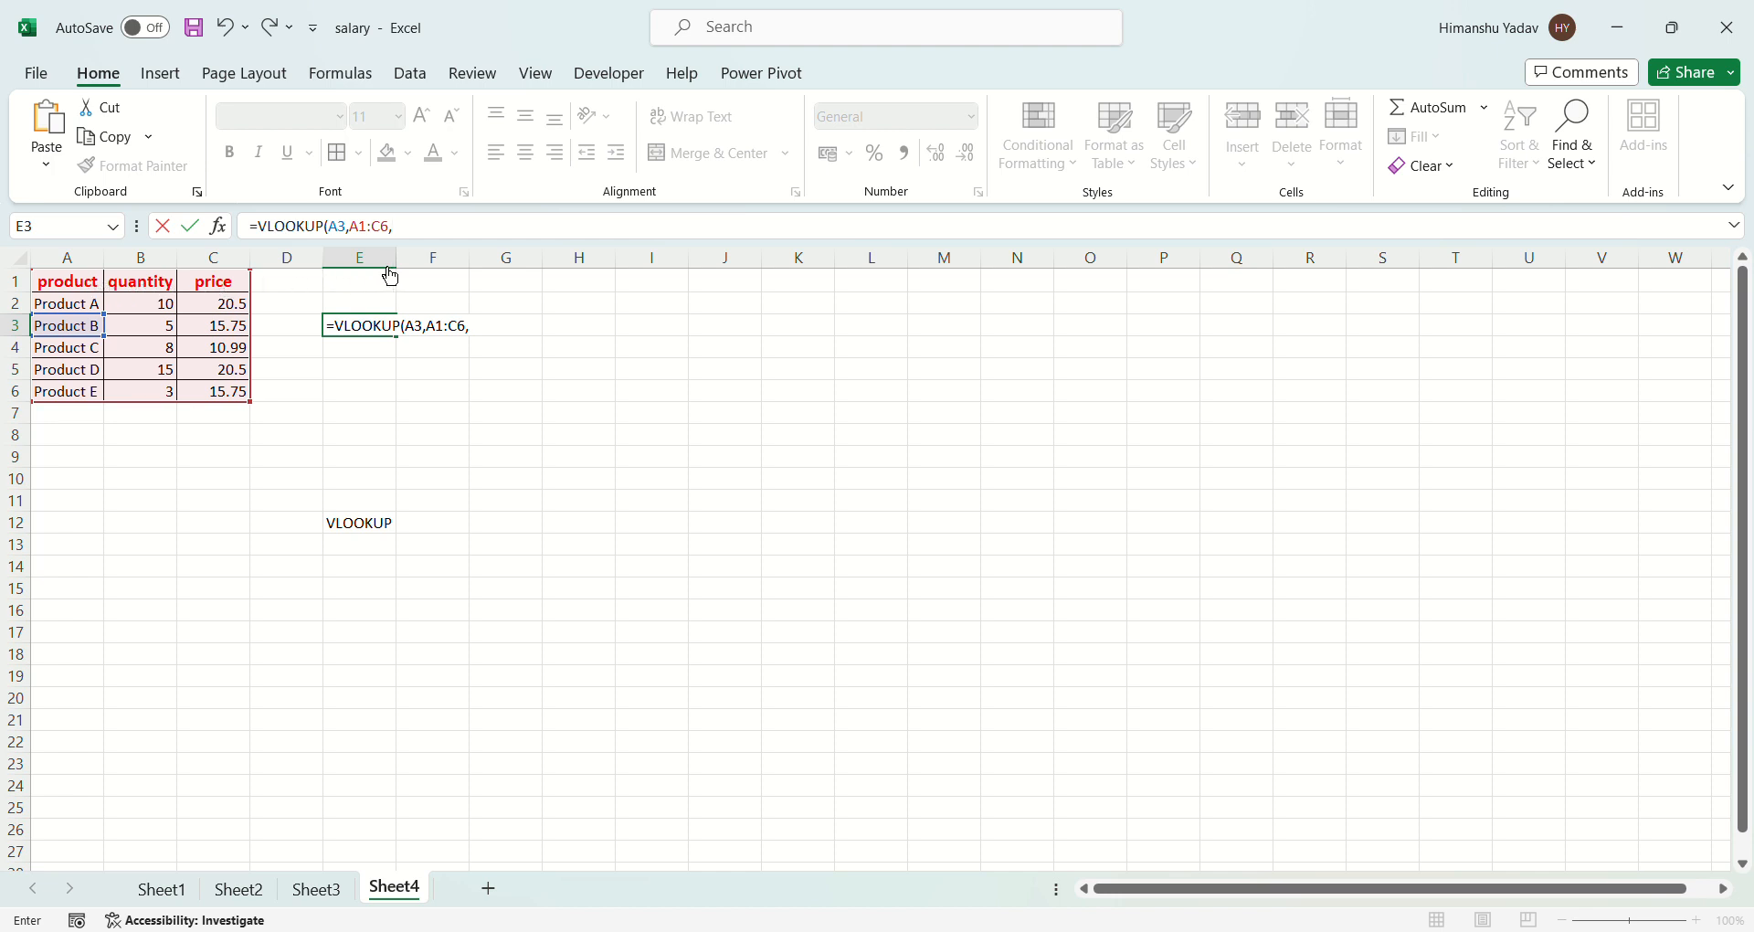
{"action": "key", "text": "Page_Down"}
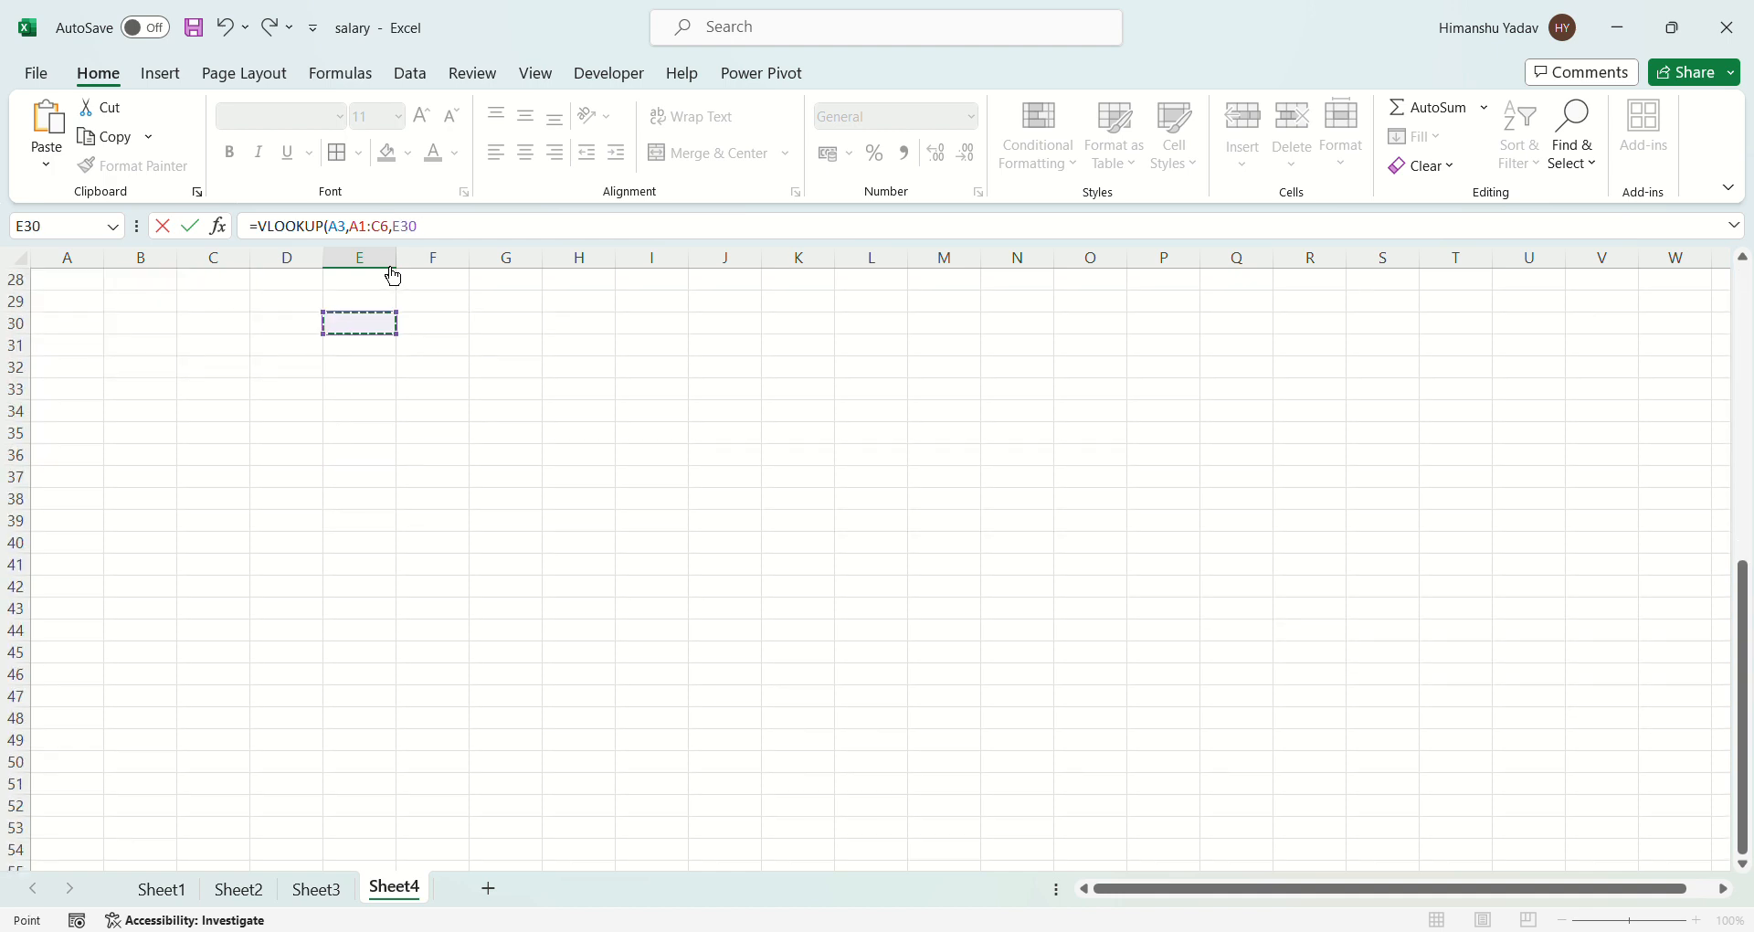
{"action": "key", "text": "Up"}
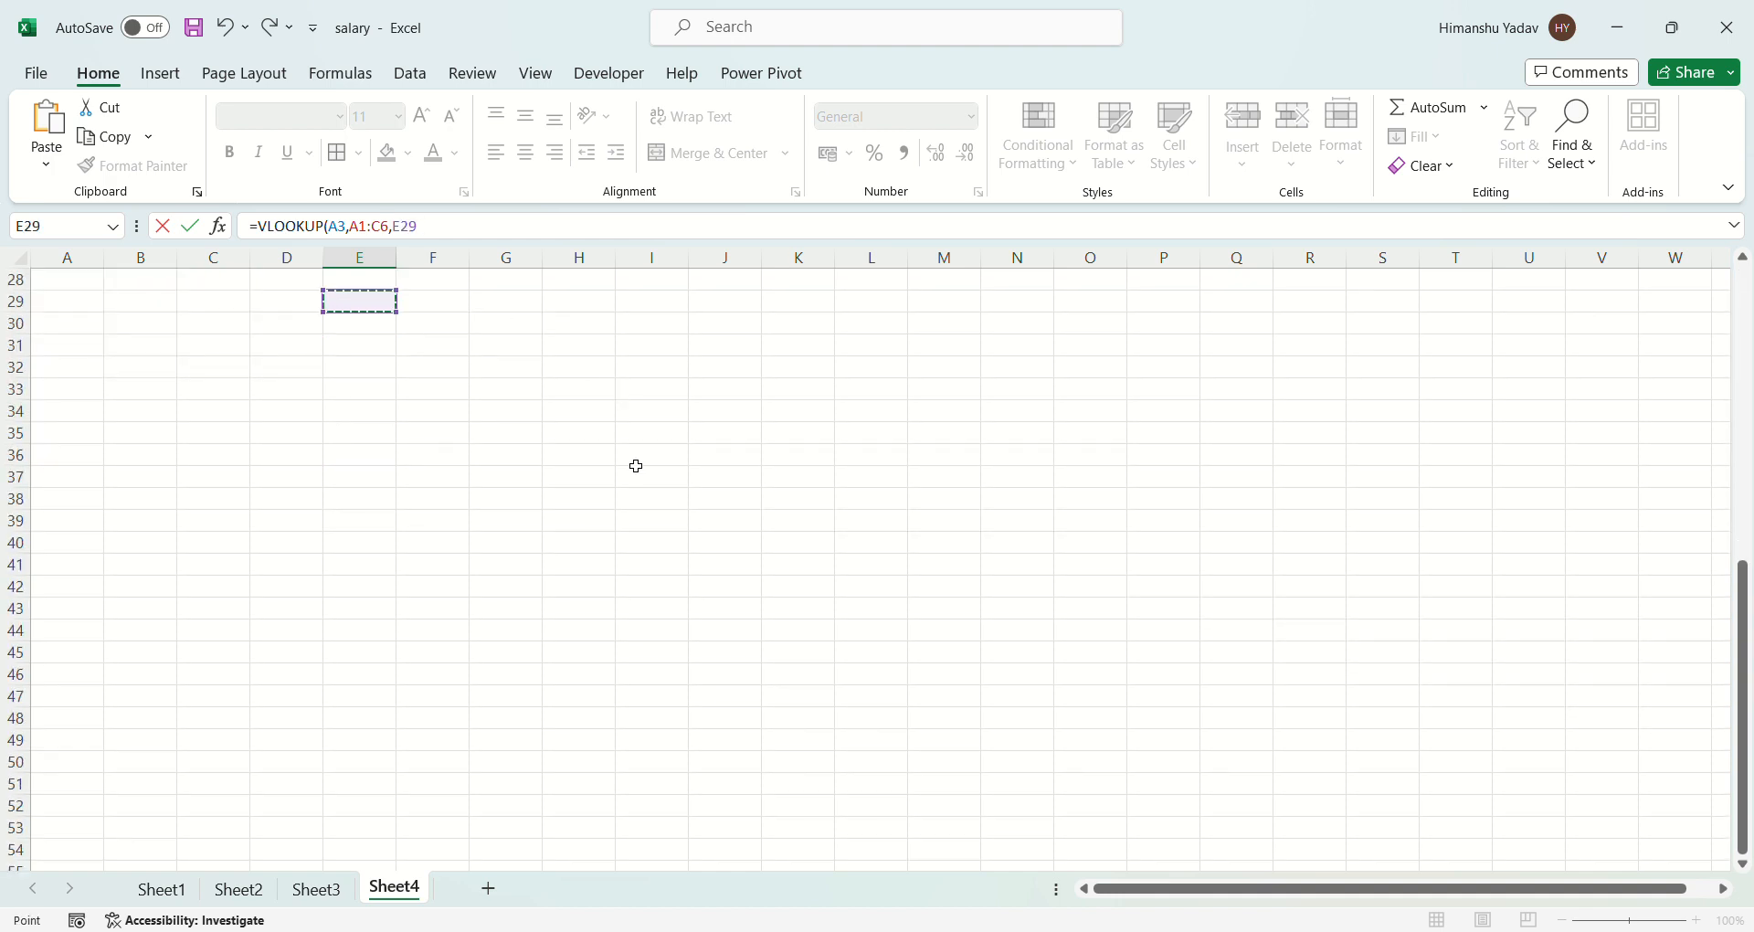
{"action": "key", "text": "ctrl+z"}
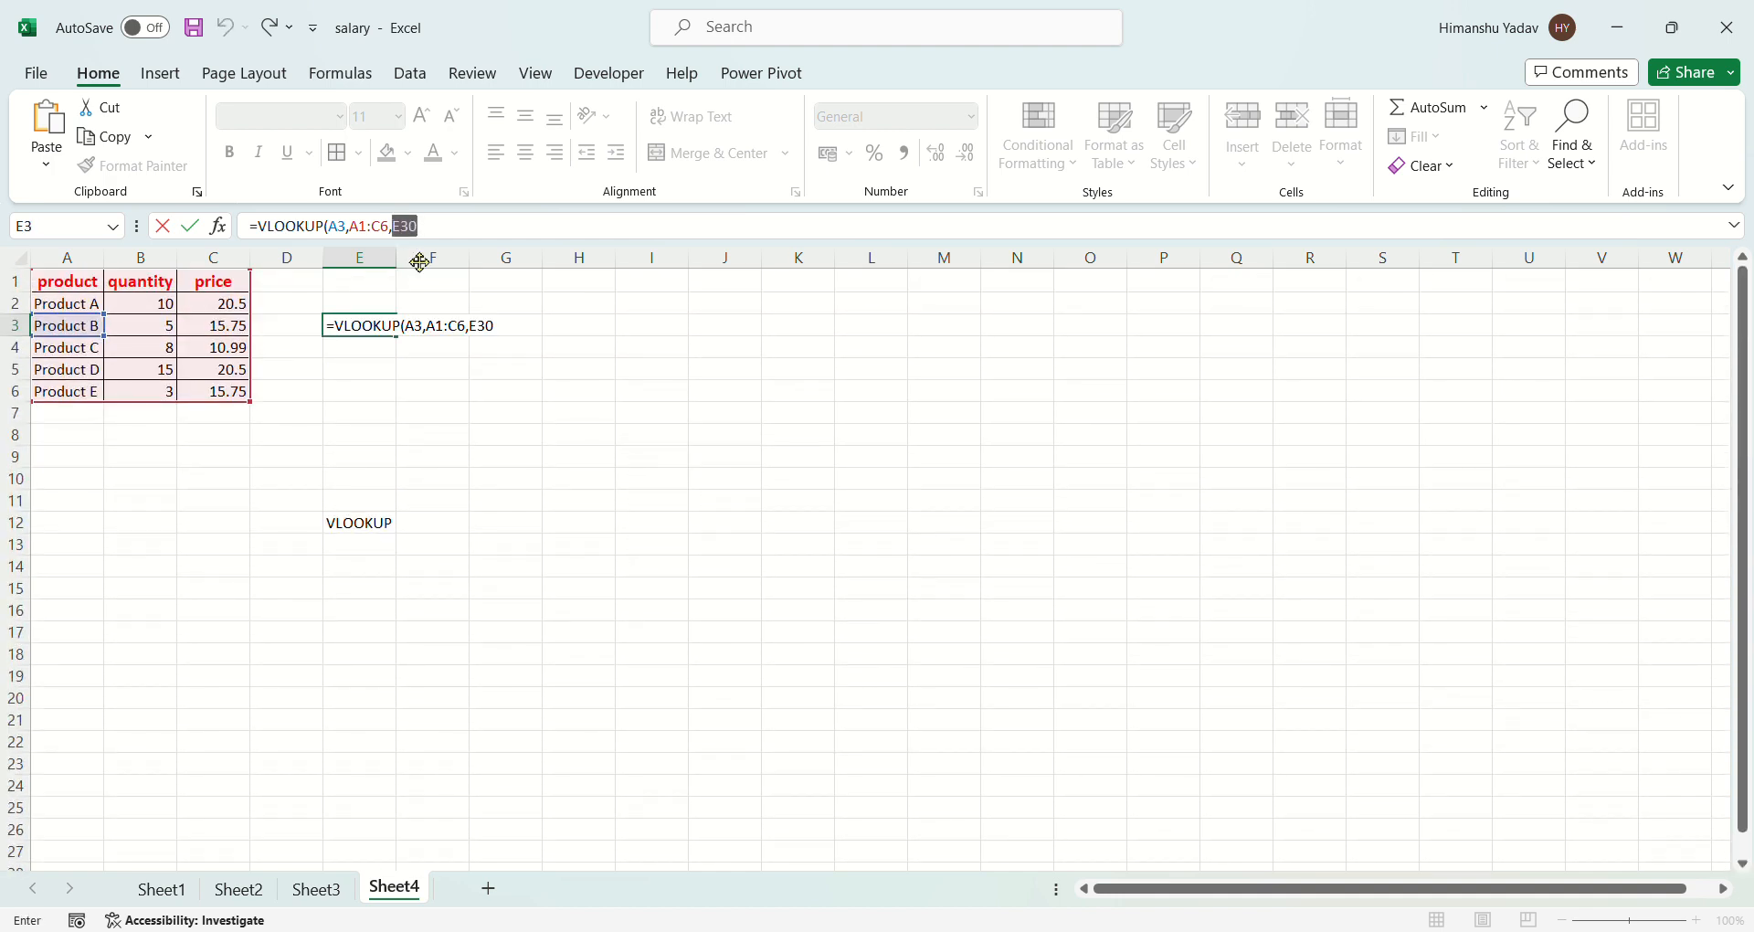
{"action": "left_click", "coordinate": [442, 236]}
{"action": "key", "text": "BackSpace"}
{"action": "key", "text": "BackSpace"}
{"action": "key", "text": "BackSpace"}
- Complete the E3 formula with column index 3 and FALSE for an exact match
{"action": "type", "text": "3,"}
{"action": "type", "text": "FALSE"}
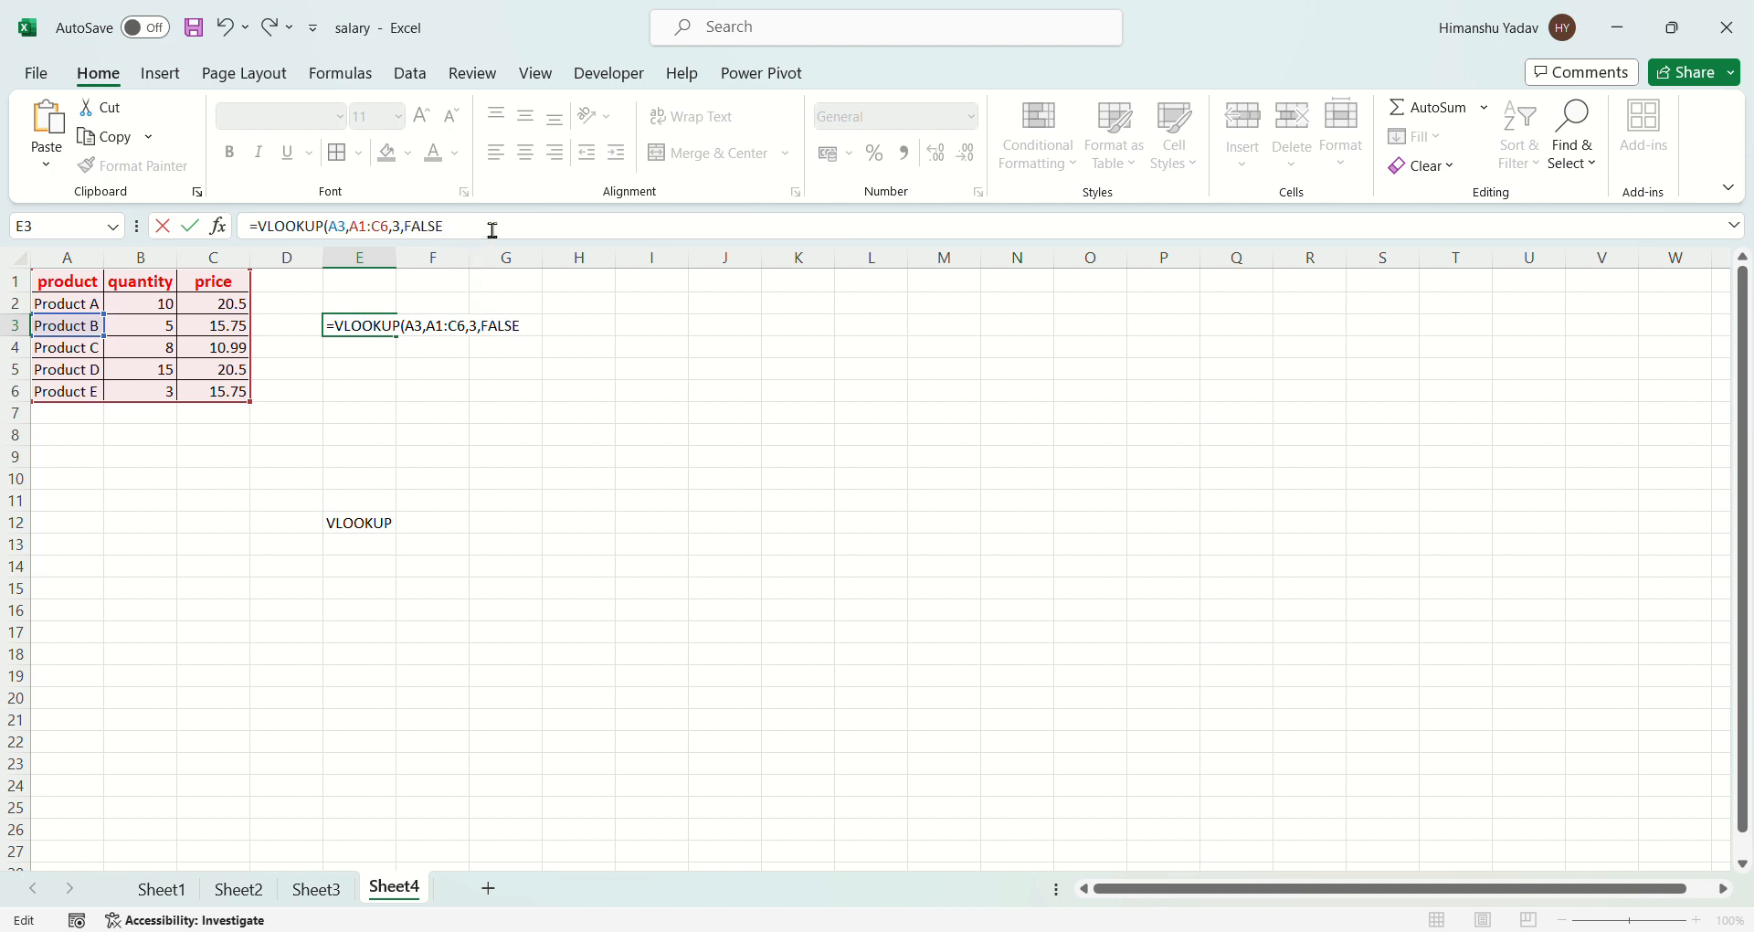
{"action": "type", "text": ")"}
{"action": "key", "text": "Return"}
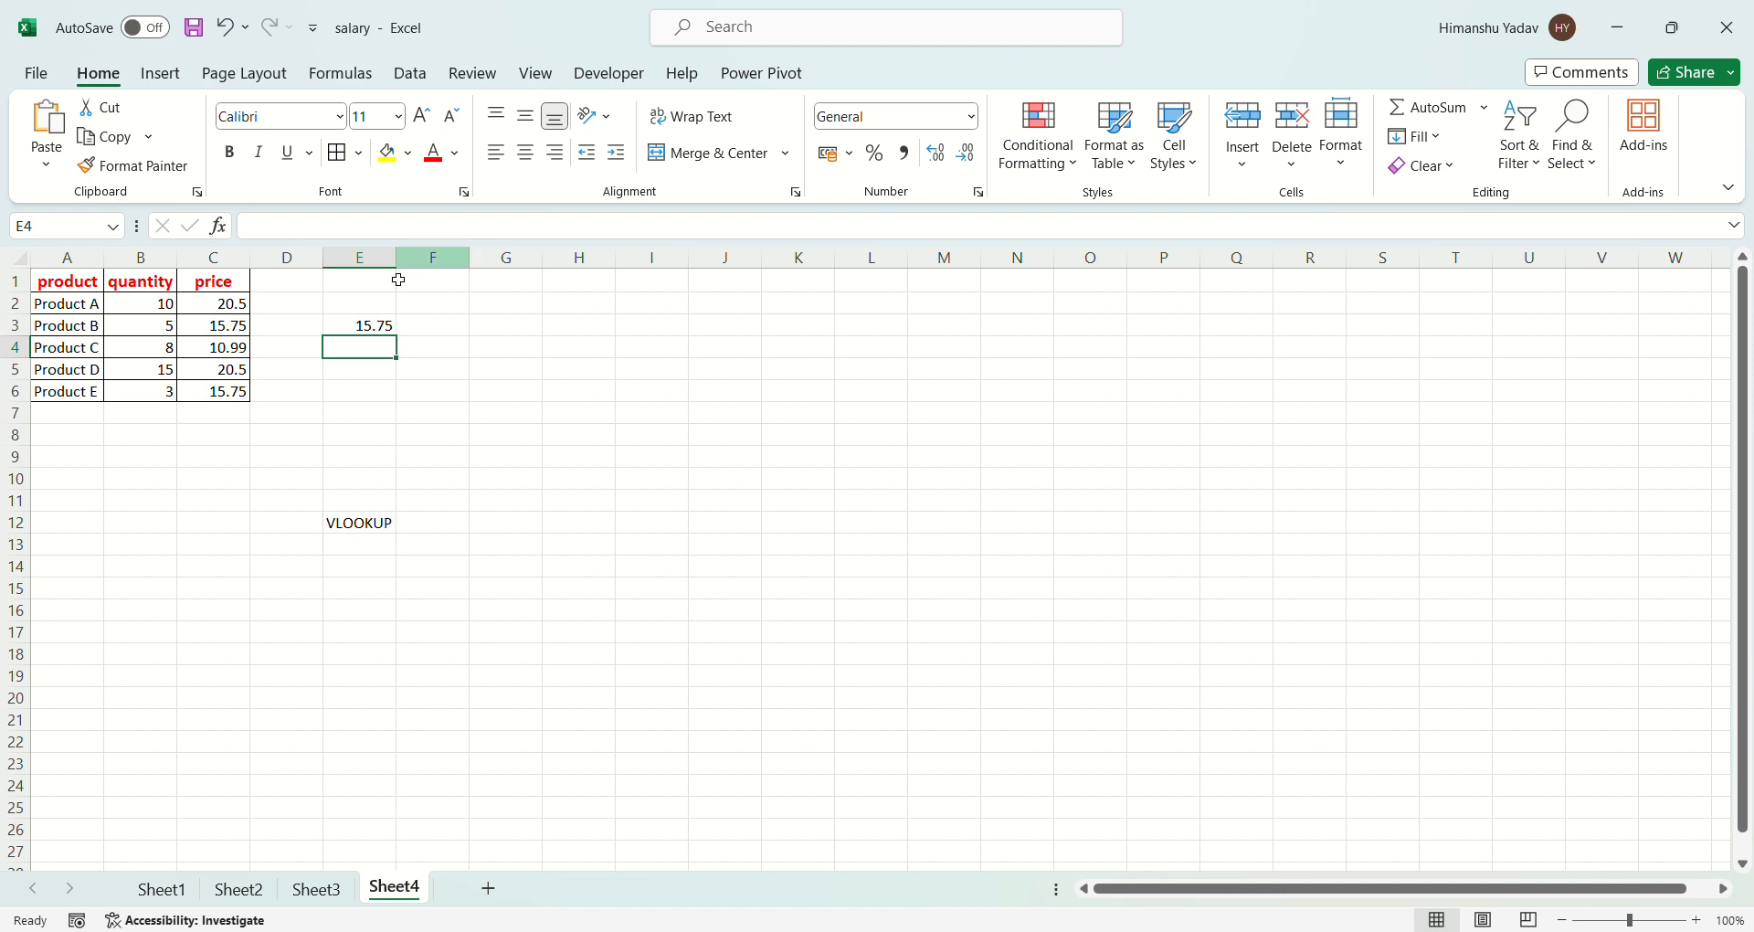
- Change the lookup value in the E3 formula to the Product A cell A2
{"action": "left_click", "coordinate": [375, 332]}
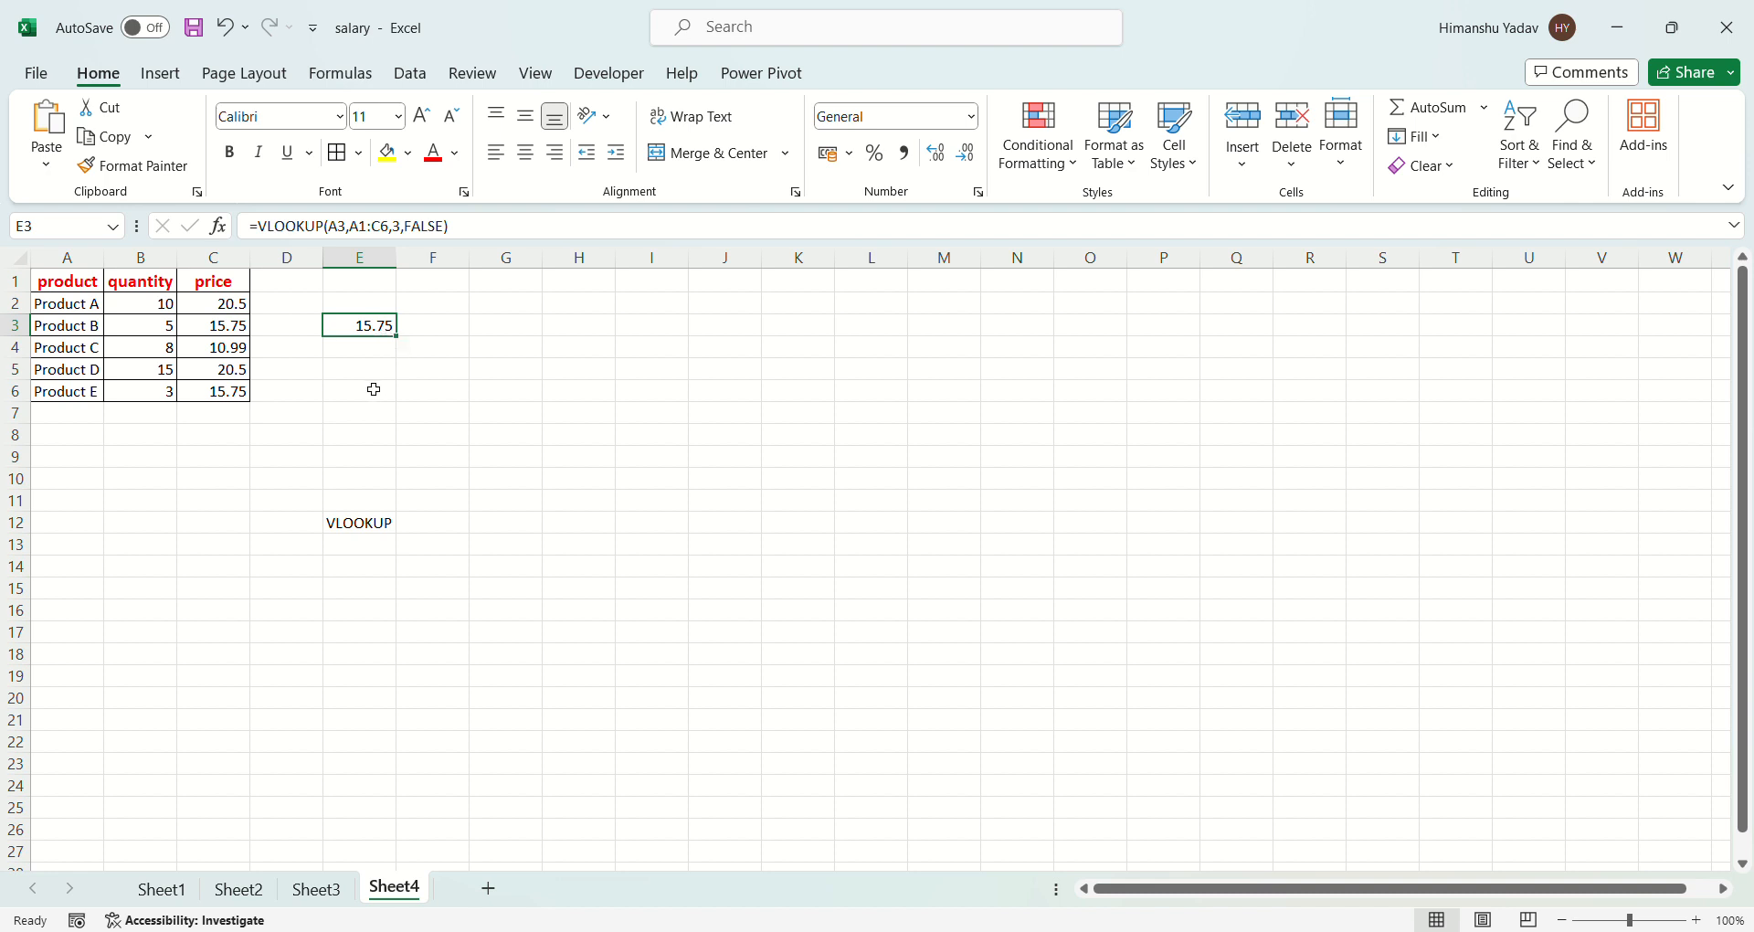
{"action": "left_click", "coordinate": [360, 228]}
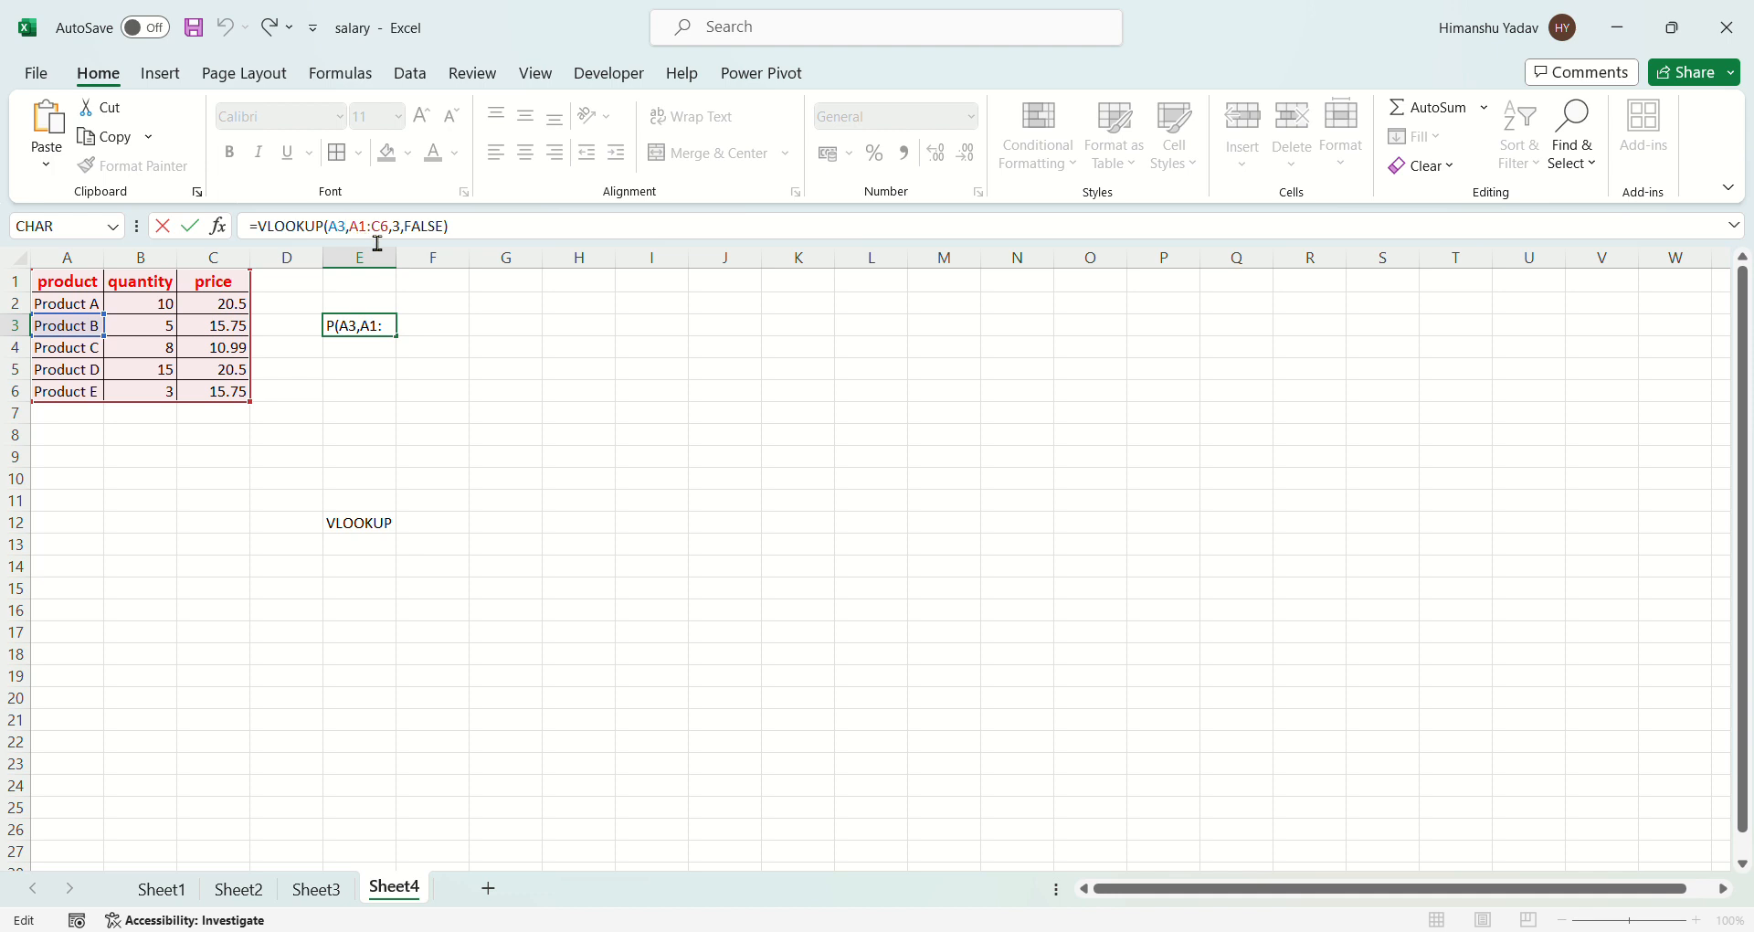
{"action": "key", "text": "BackSpace"}
{"action": "key", "text": "BackSpace"}
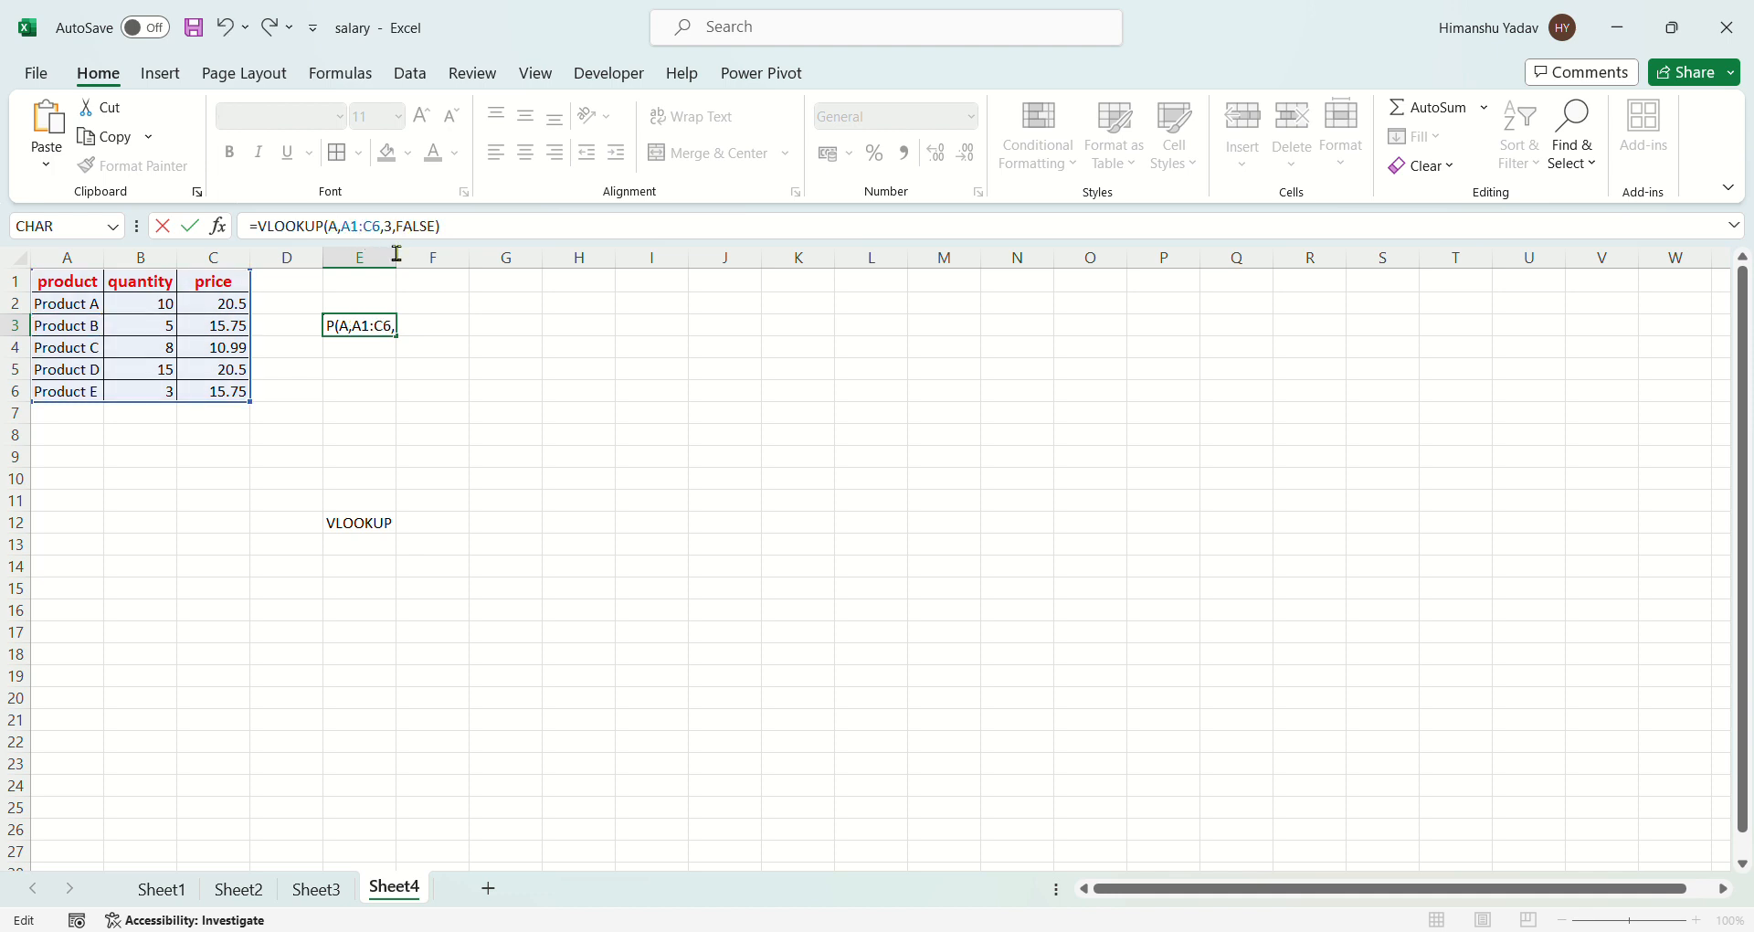
{"action": "left_click", "coordinate": [89, 306]}
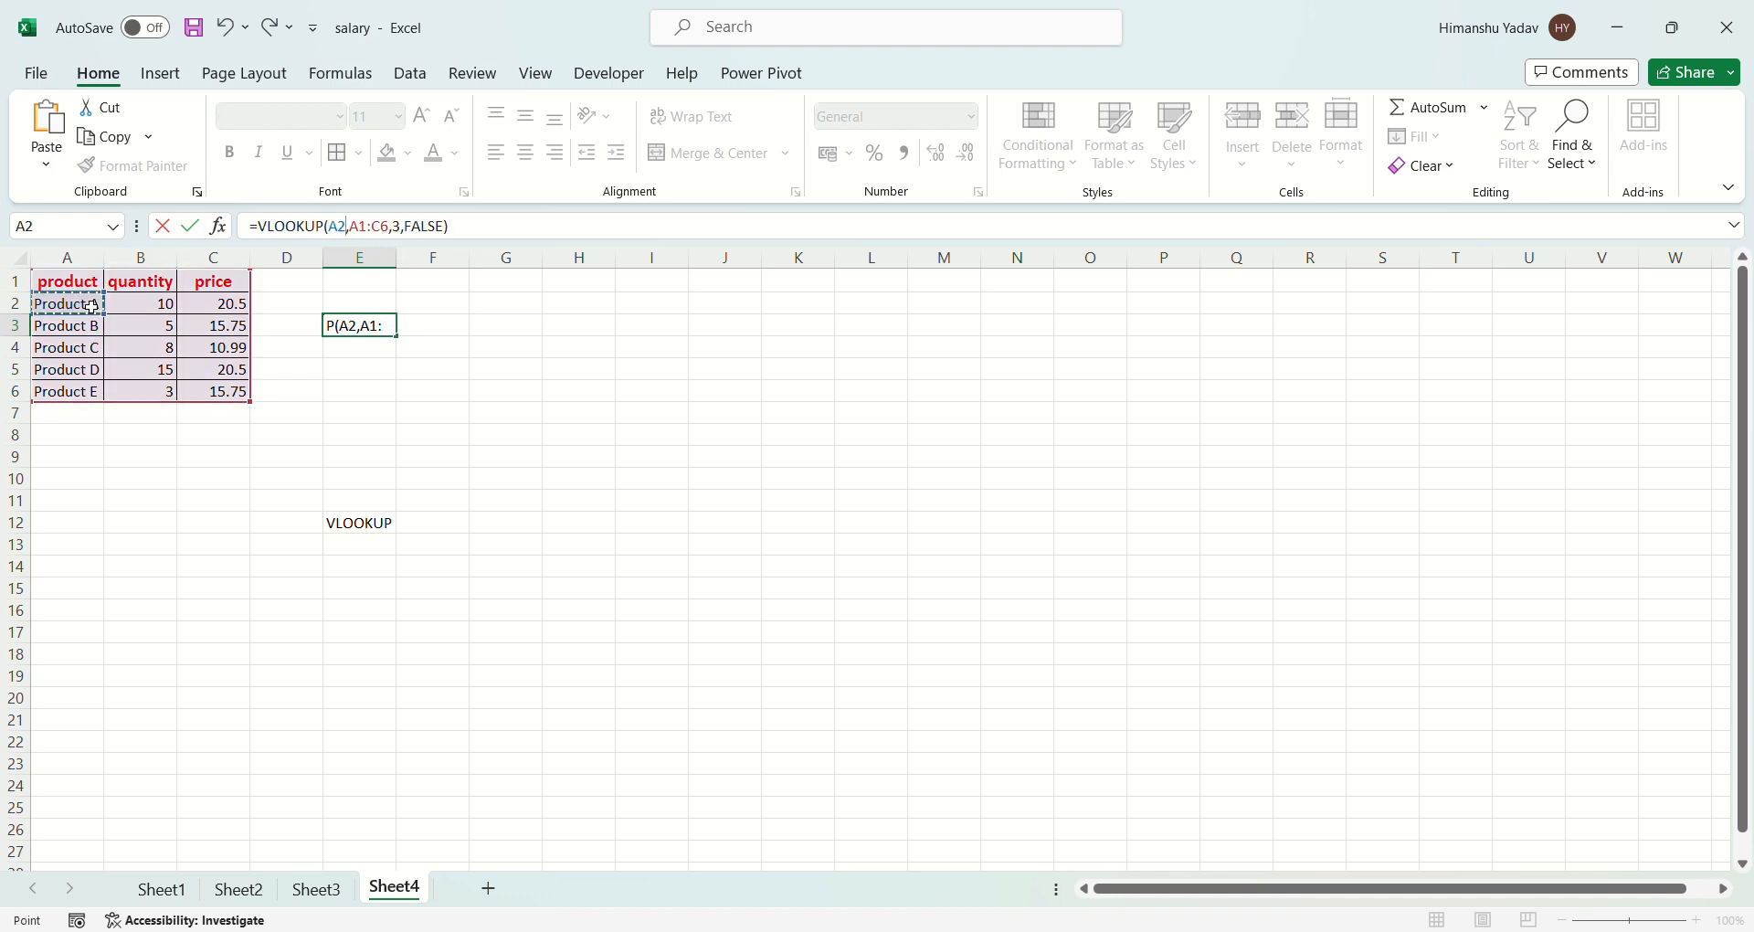
- Set the column index of the E3 VLOOKUP formula to 2
{"action": "left_click", "coordinate": [417, 238]}
{"action": "key", "text": "BackSpace"}
{"action": "type", "text": "2"}
{"action": "left_click", "coordinate": [447, 242]}
{"action": "key", "text": "Return"}
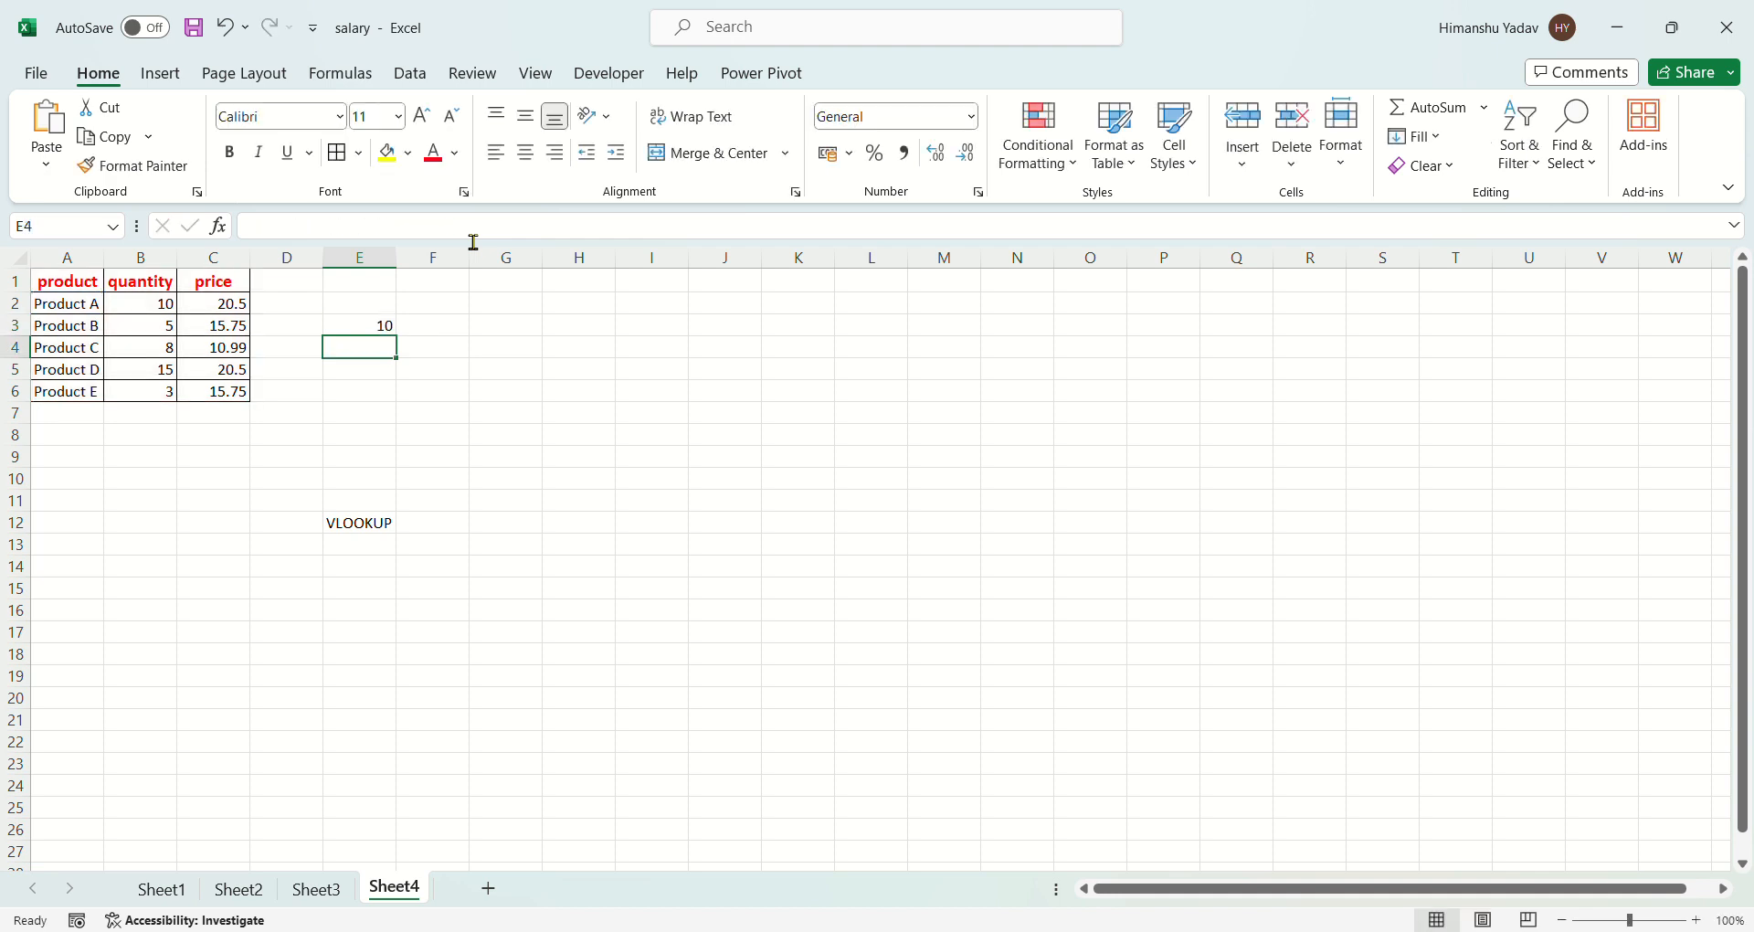
- Compare the E3 lookup result with Product A's quantity in B2 and open the E3 formula for editing
{"action": "left_click", "coordinate": [365, 329]}
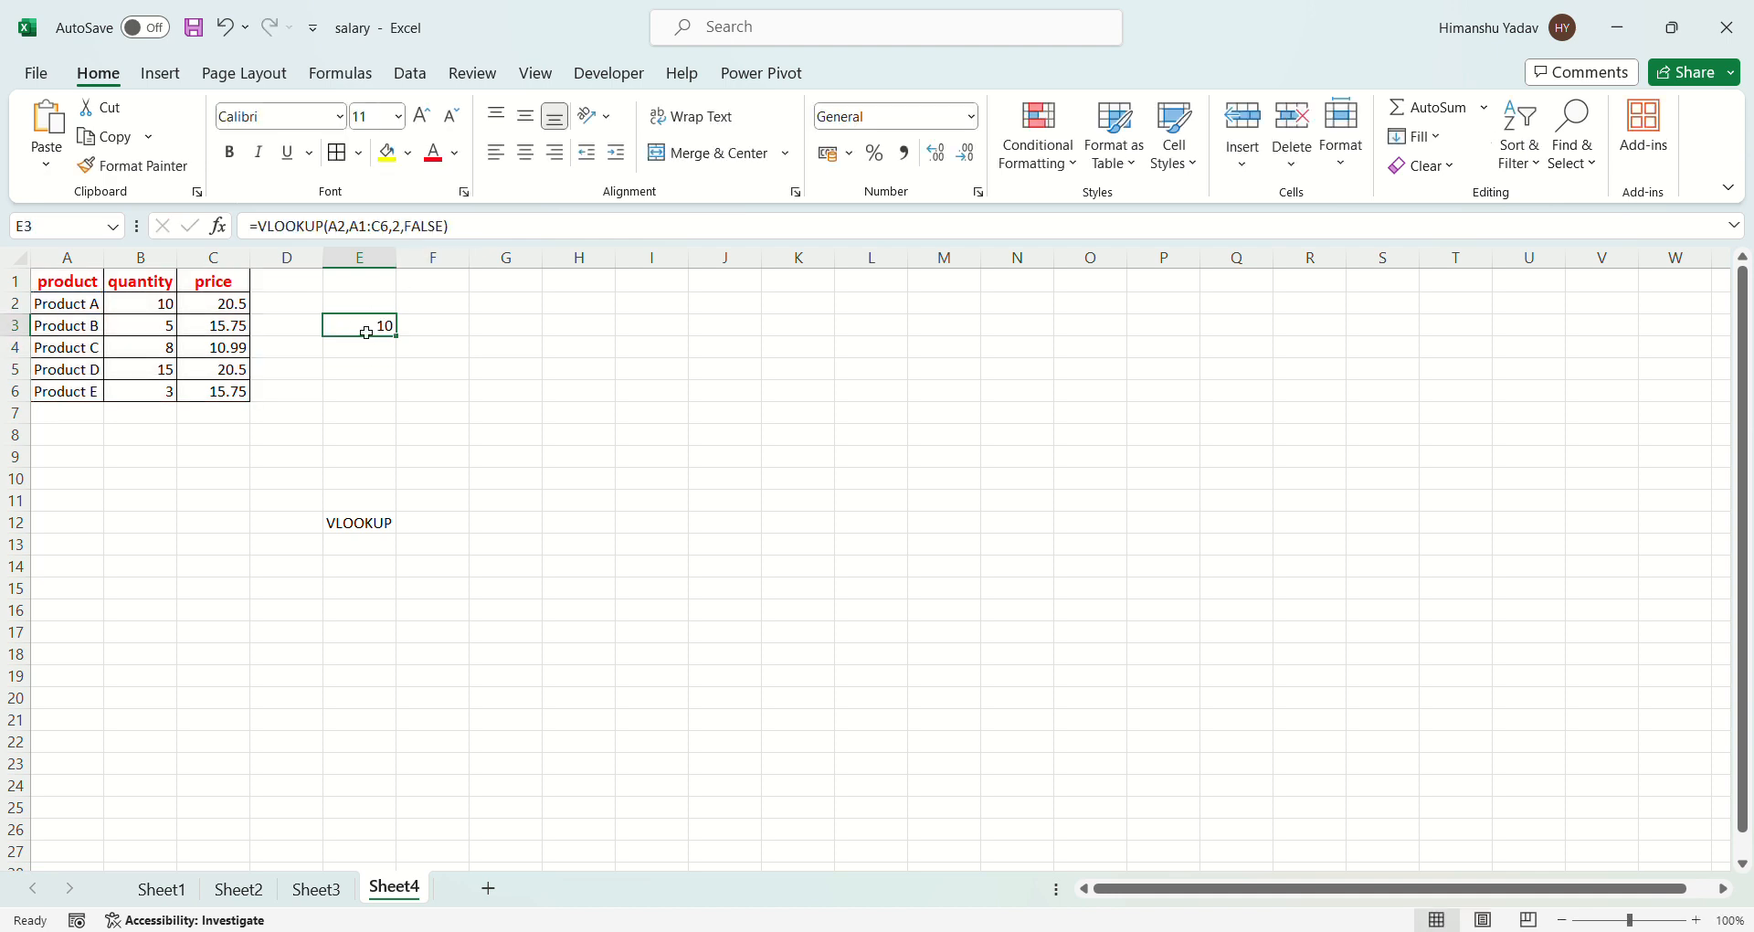
{"action": "left_click", "coordinate": [92, 308]}
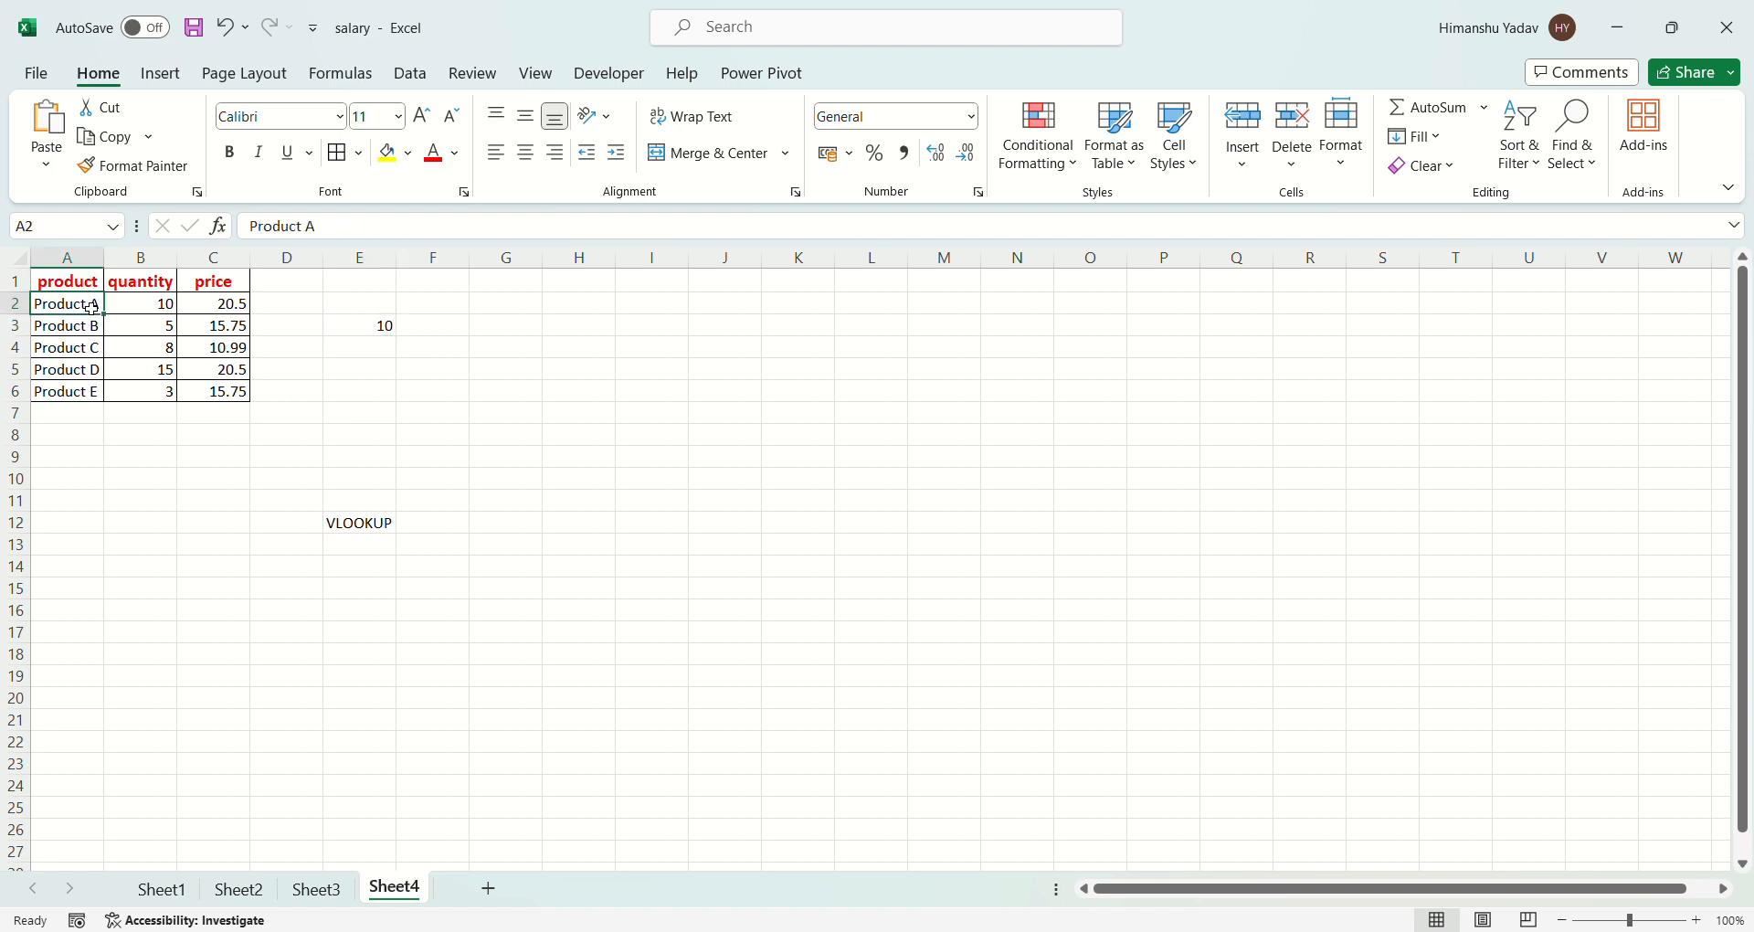
{"action": "left_click", "coordinate": [165, 308]}
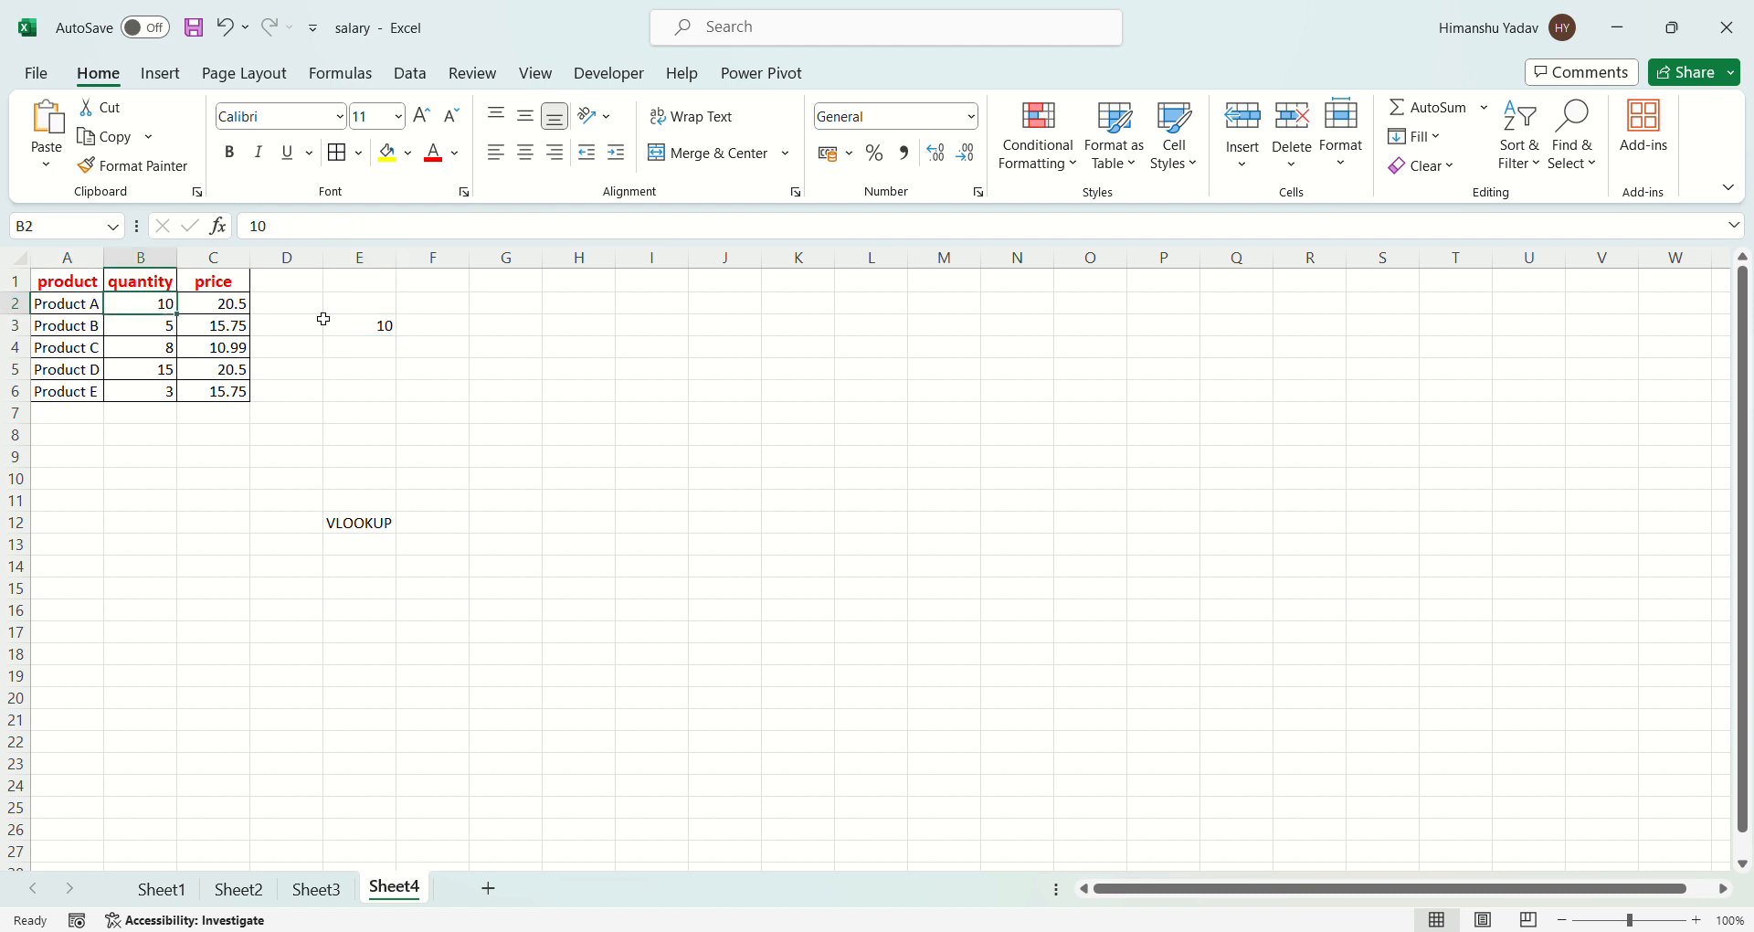
{"action": "left_click", "coordinate": [375, 326]}
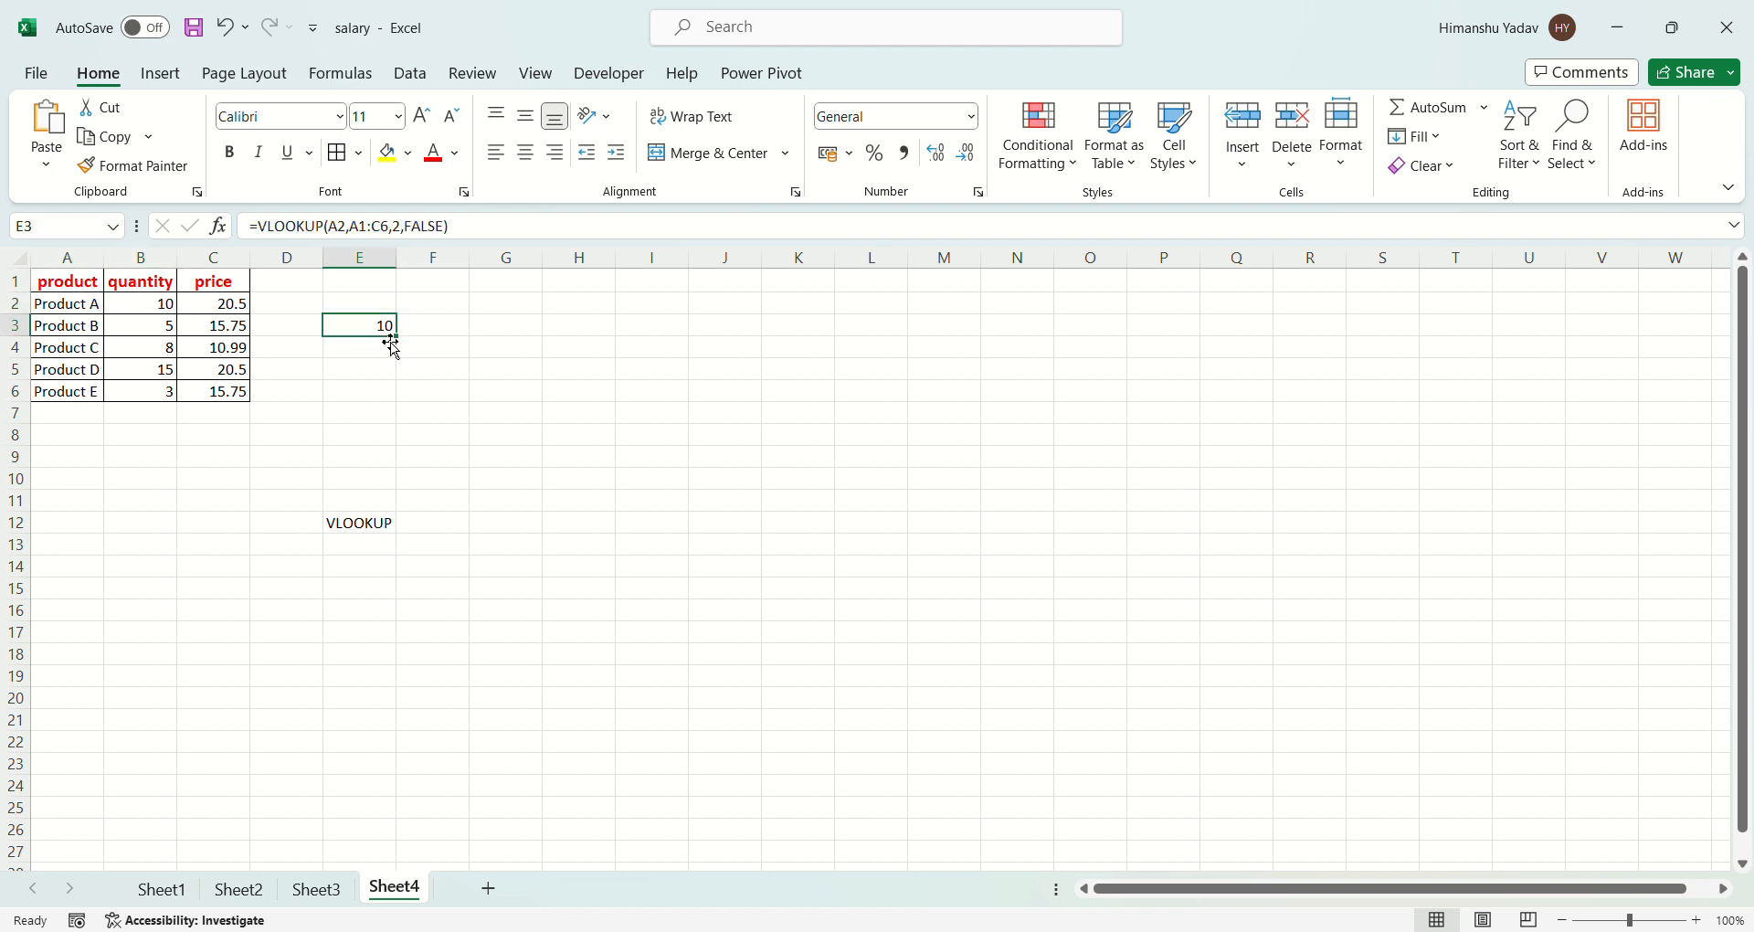
{"action": "left_click", "coordinate": [338, 228]}
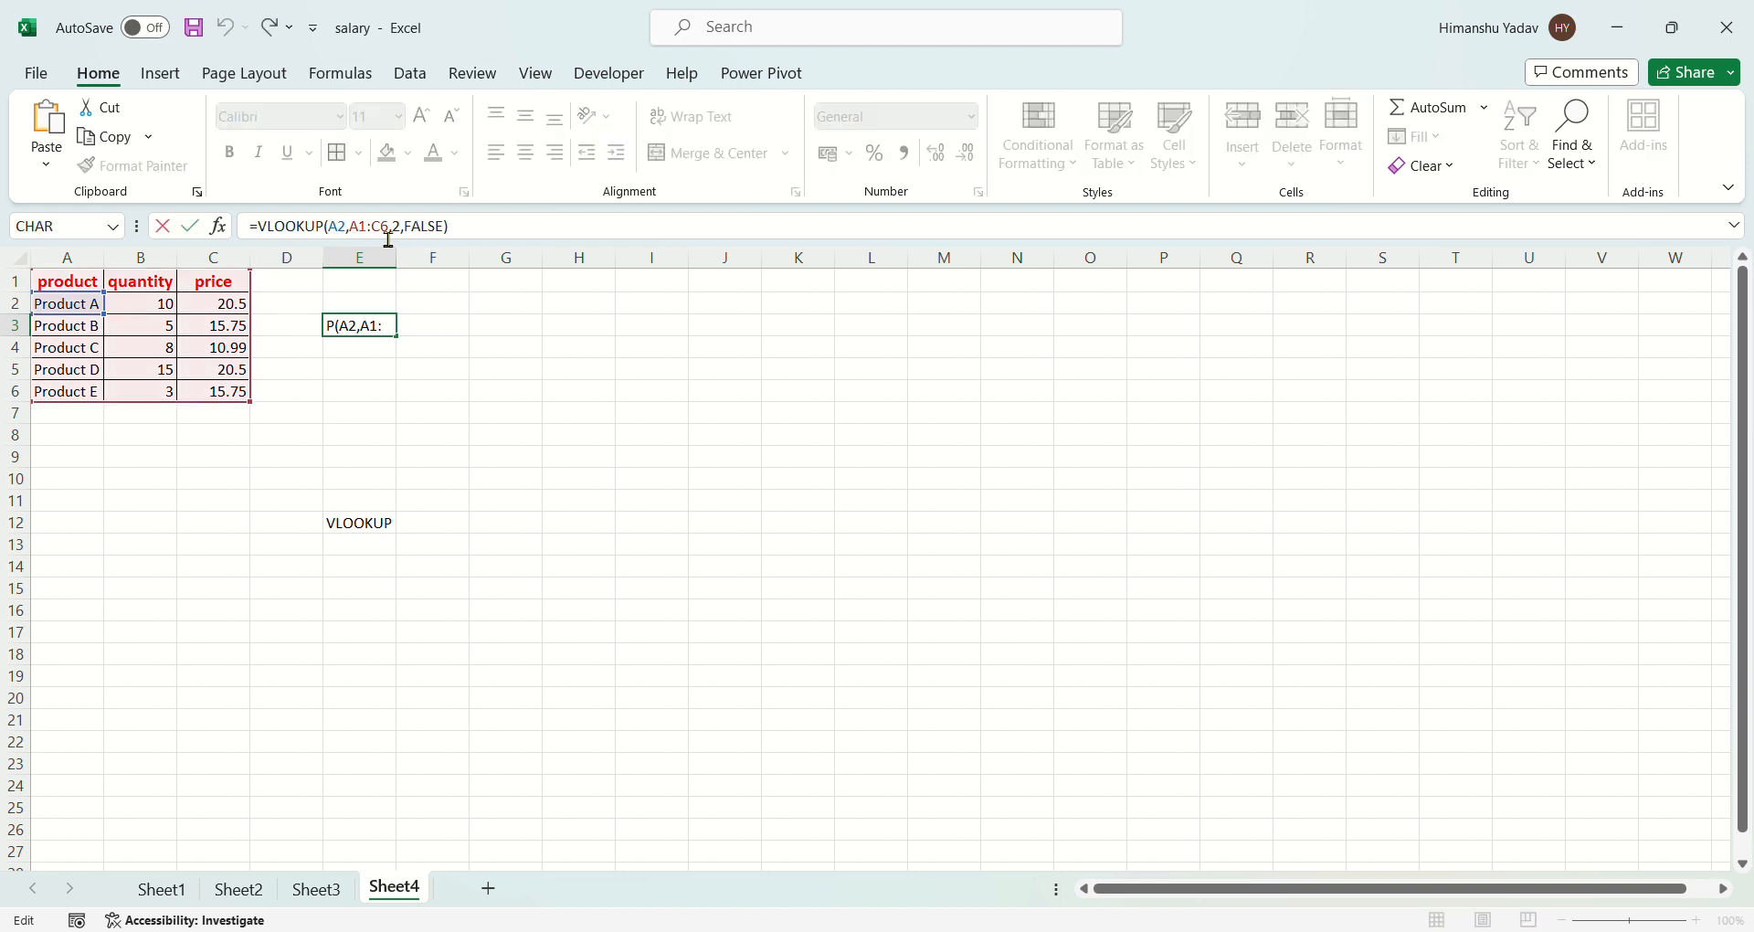